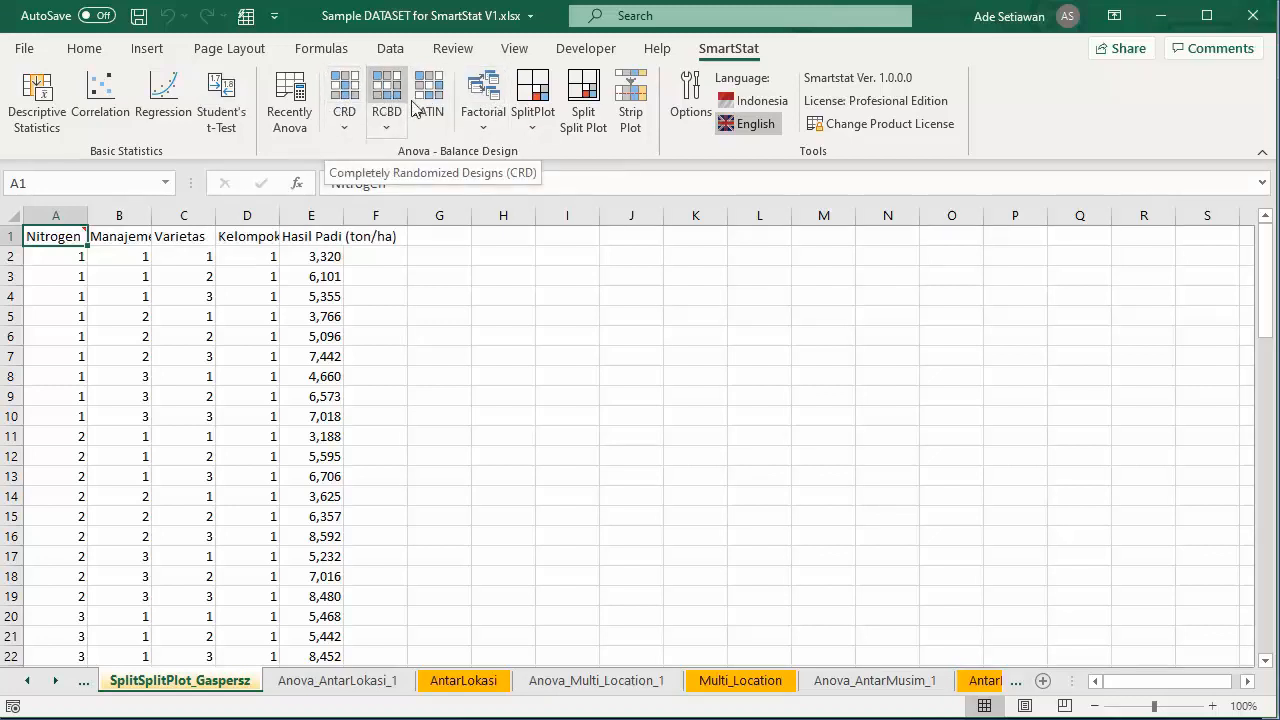
- Switch the SmartStat add-in's interface language to Indonesia
{"action": "left_click", "coordinate": [749, 108]}
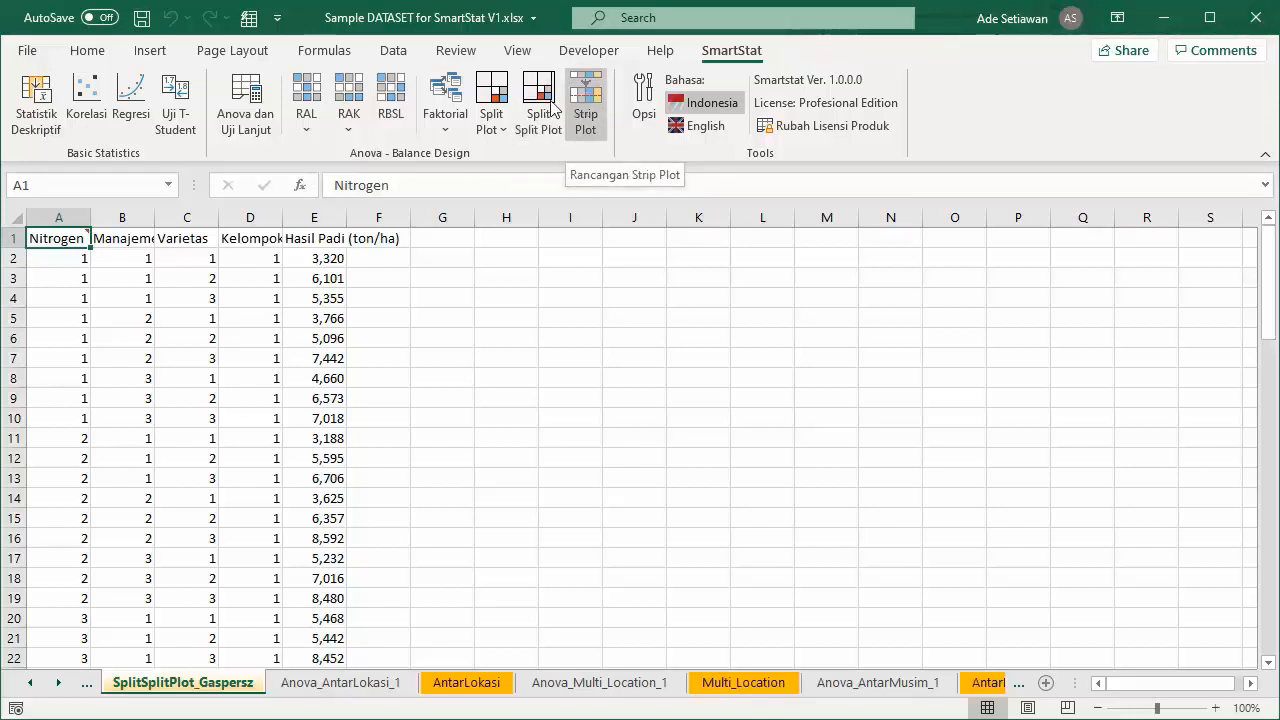
- Examine the Anova design options offered under RAL, RAK, Faktorial and Split Plot
{"action": "left_click", "coordinate": [306, 131]}
{"action": "left_click", "coordinate": [348, 132]}
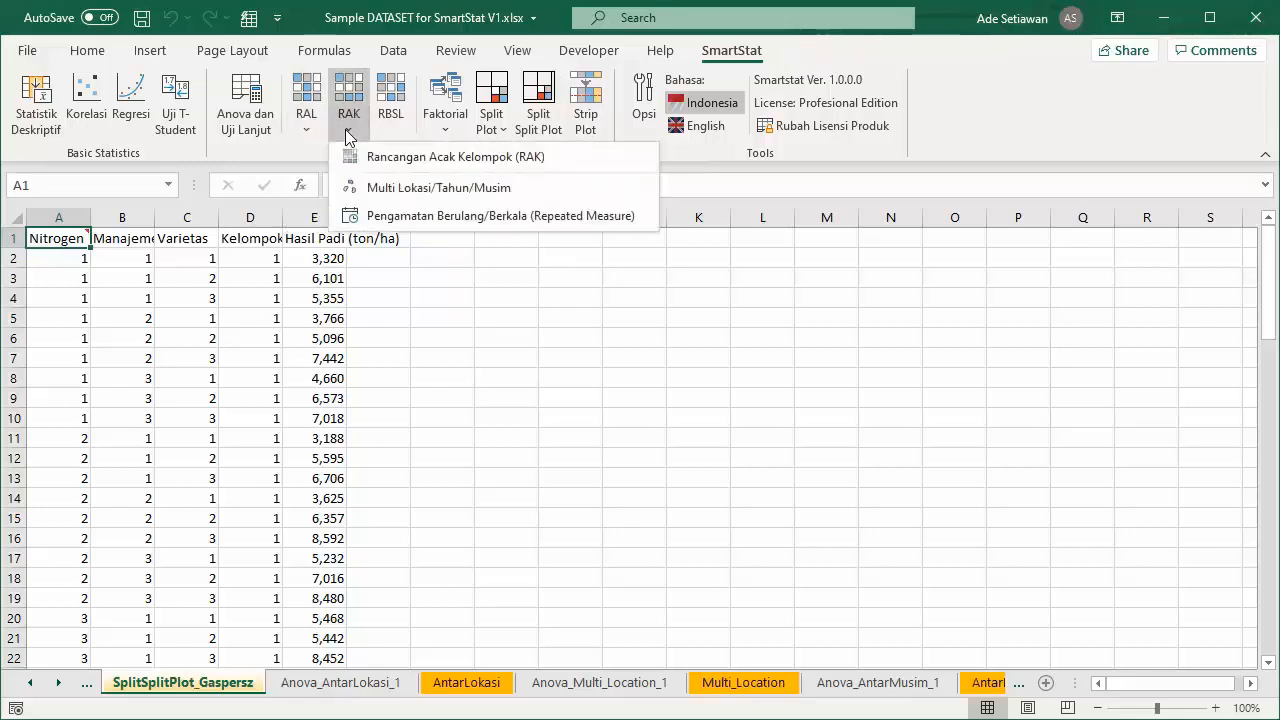
{"action": "left_click", "coordinate": [447, 138]}
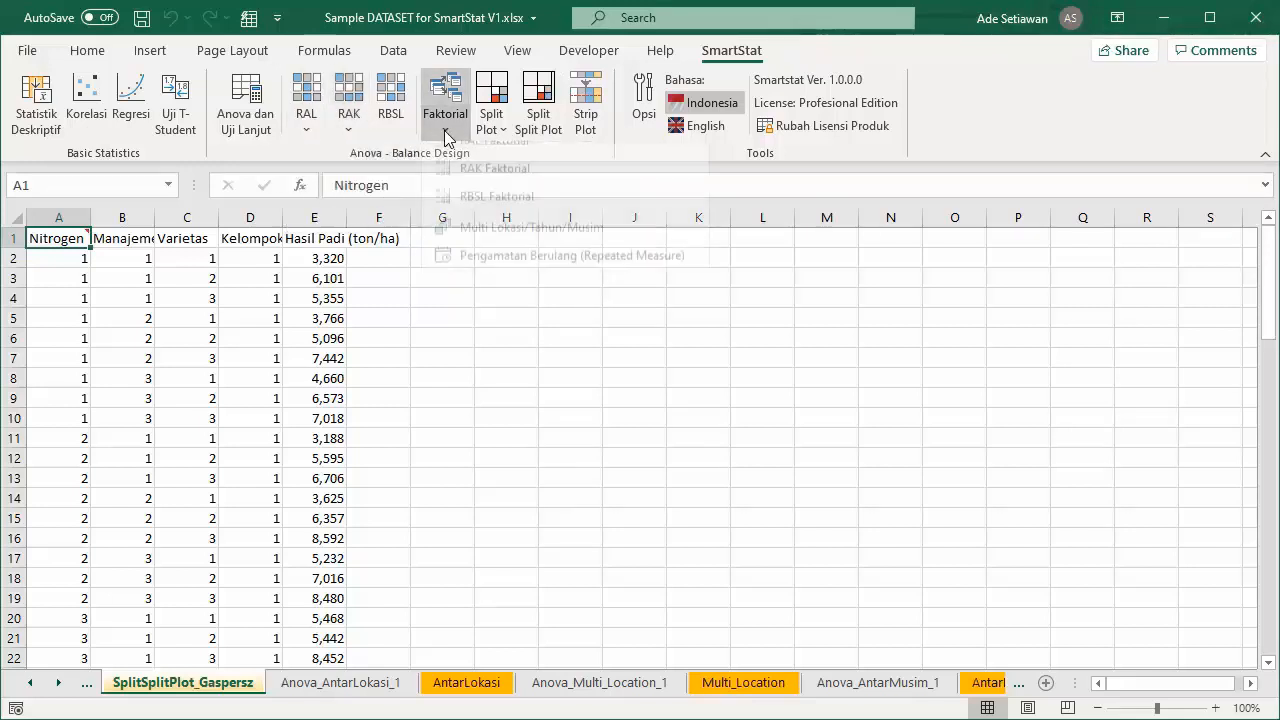
{"action": "left_click", "coordinate": [303, 131]}
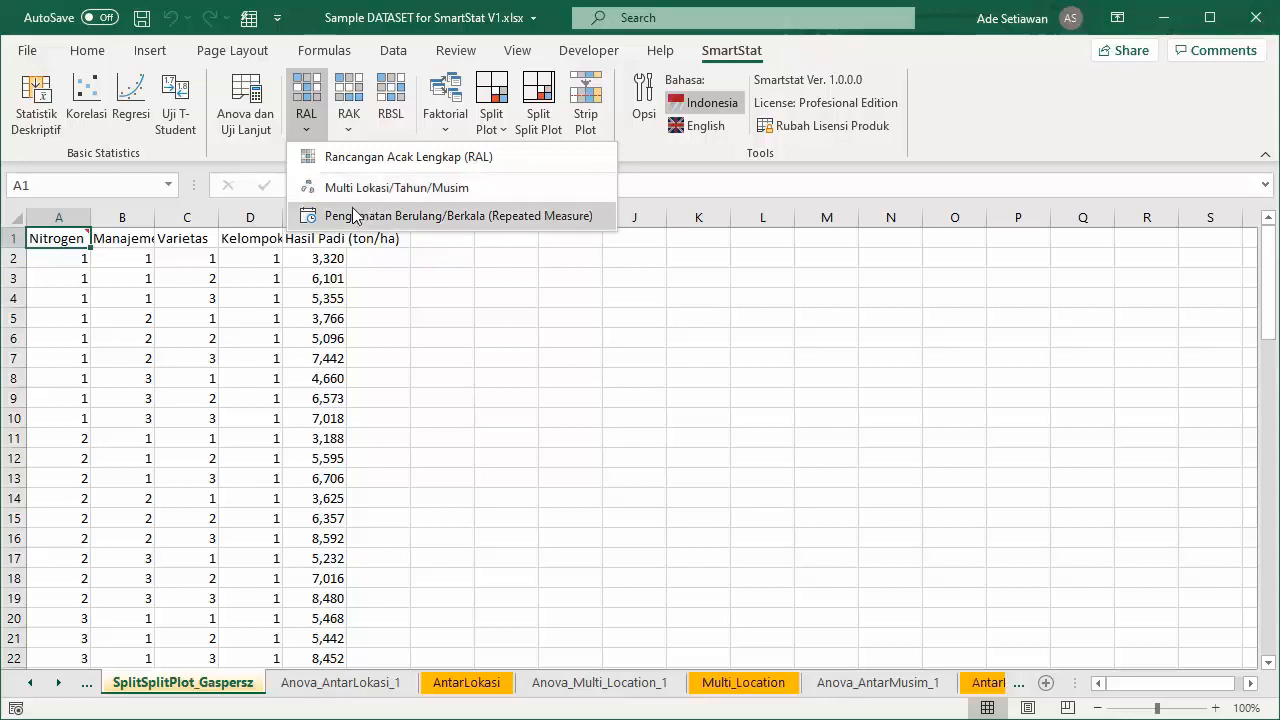
{"action": "left_click", "coordinate": [349, 134]}
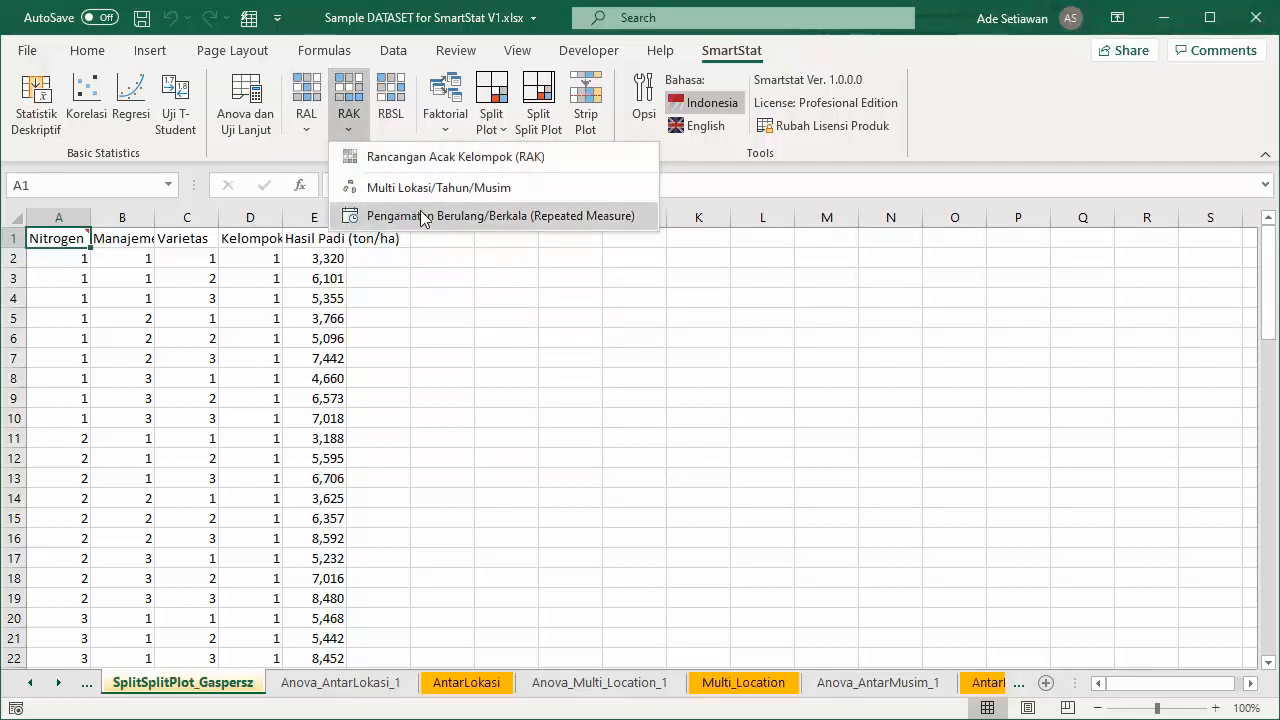
{"action": "left_click", "coordinate": [445, 132]}
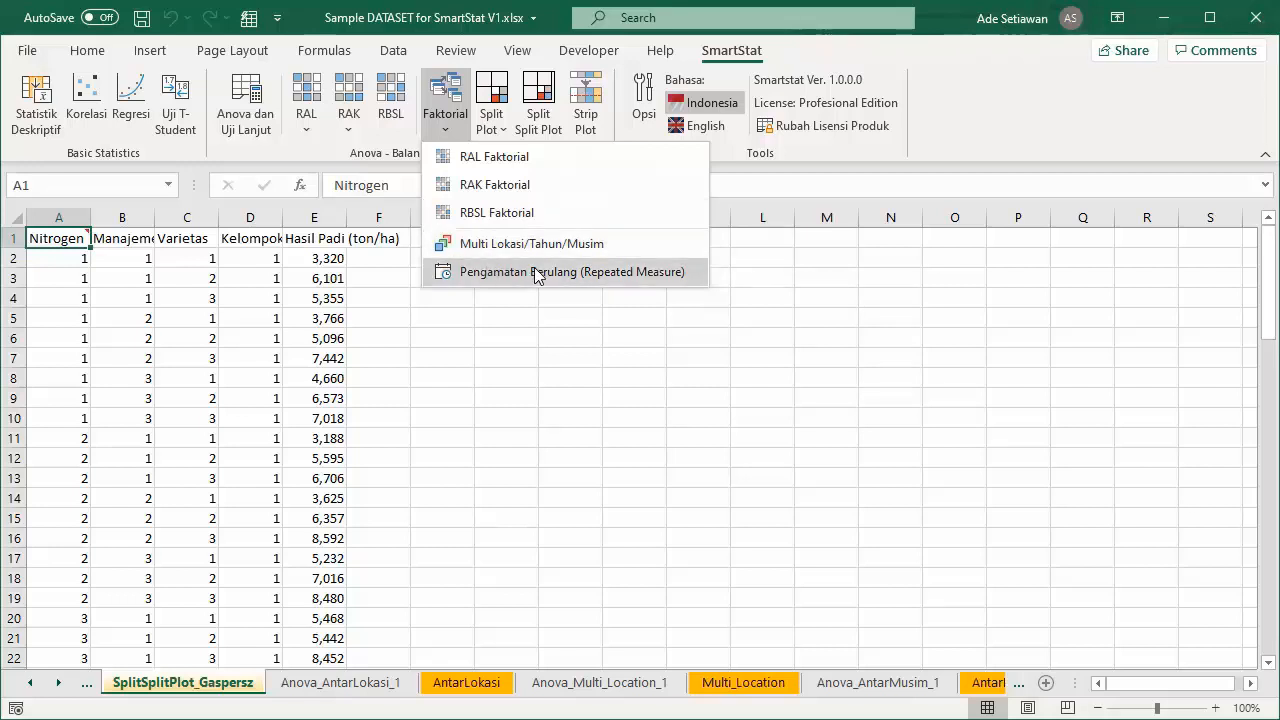
{"action": "left_click", "coordinate": [499, 136]}
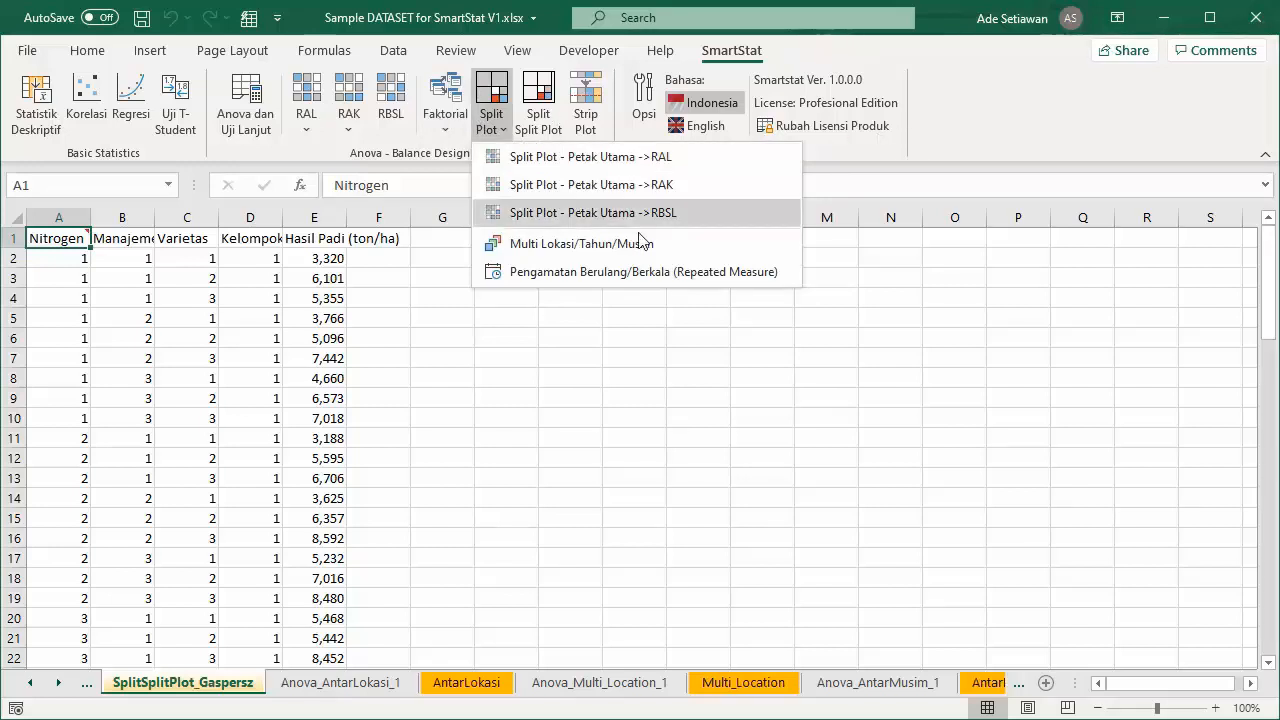
{"action": "left_click", "coordinate": [275, 330]}
{"action": "left_click", "coordinate": [249, 325]}
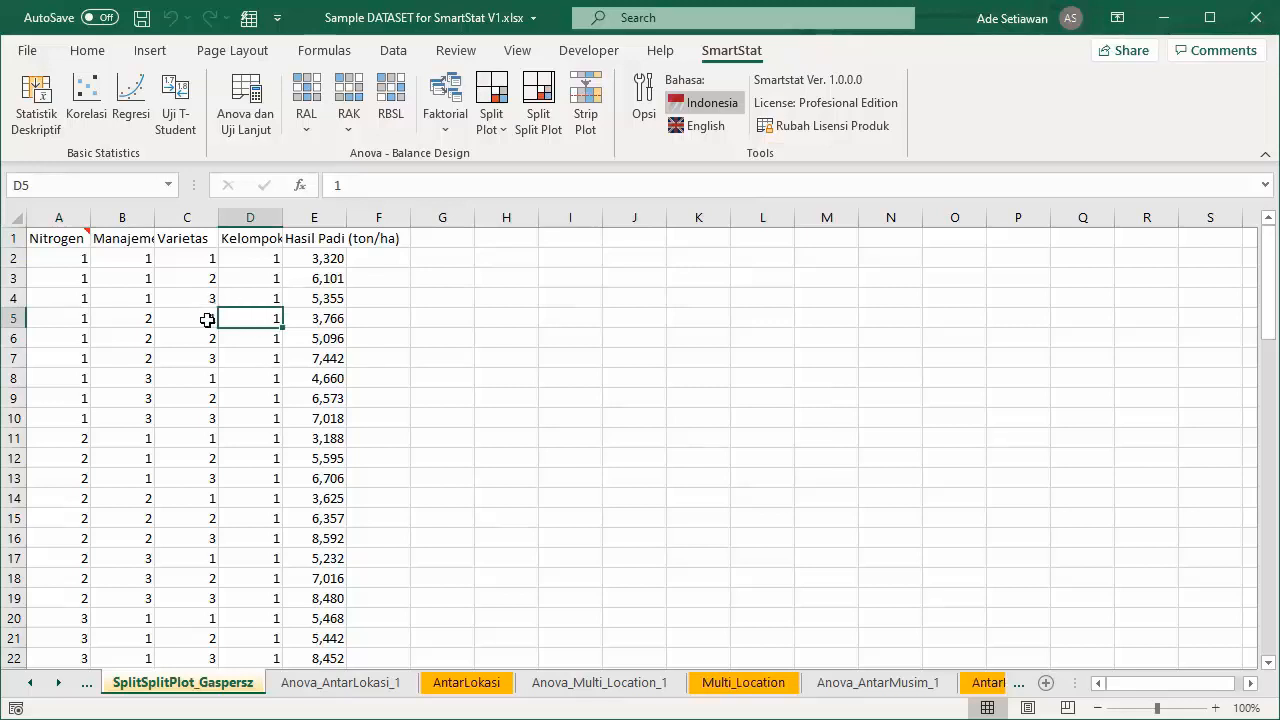
{"action": "left_click", "coordinate": [205, 320]}
{"action": "left_click", "coordinate": [255, 322]}
{"action": "left_click", "coordinate": [195, 322]}
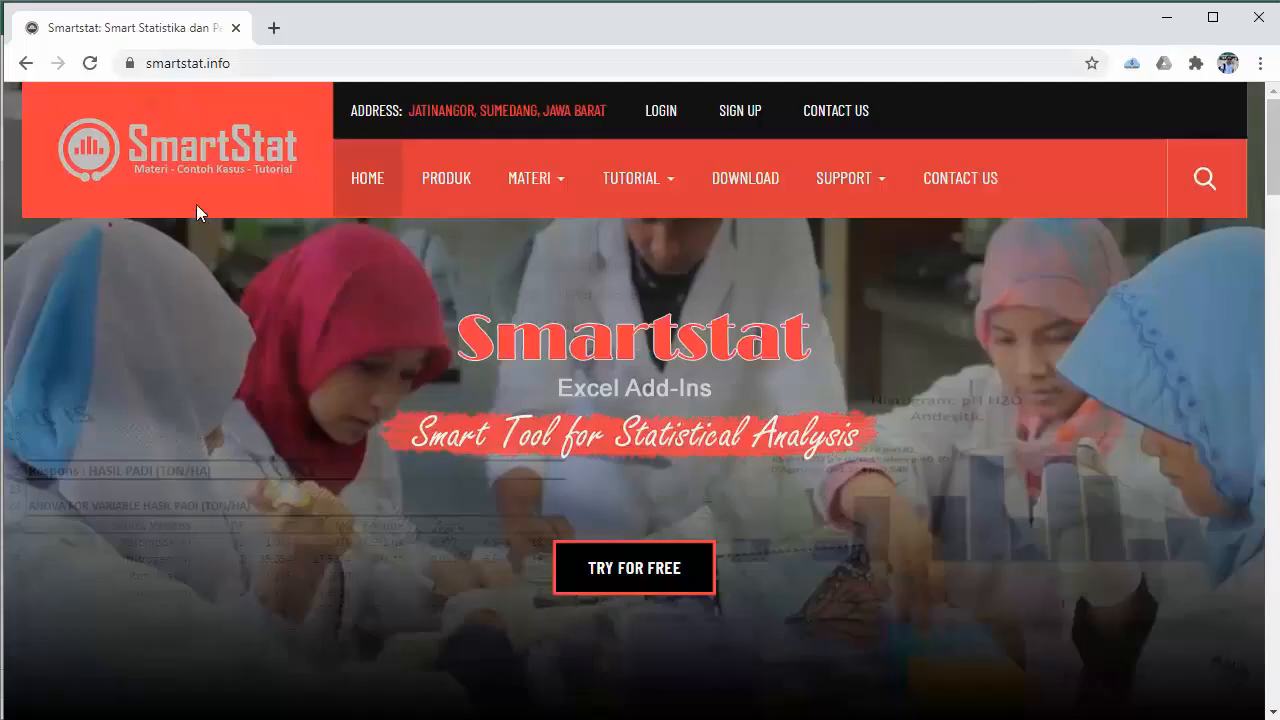
- Switch to the browser and open the Produk page of the smartstat.info site
{"action": "left_click", "coordinate": [299, 64]}
{"action": "left_click", "coordinate": [299, 64]}
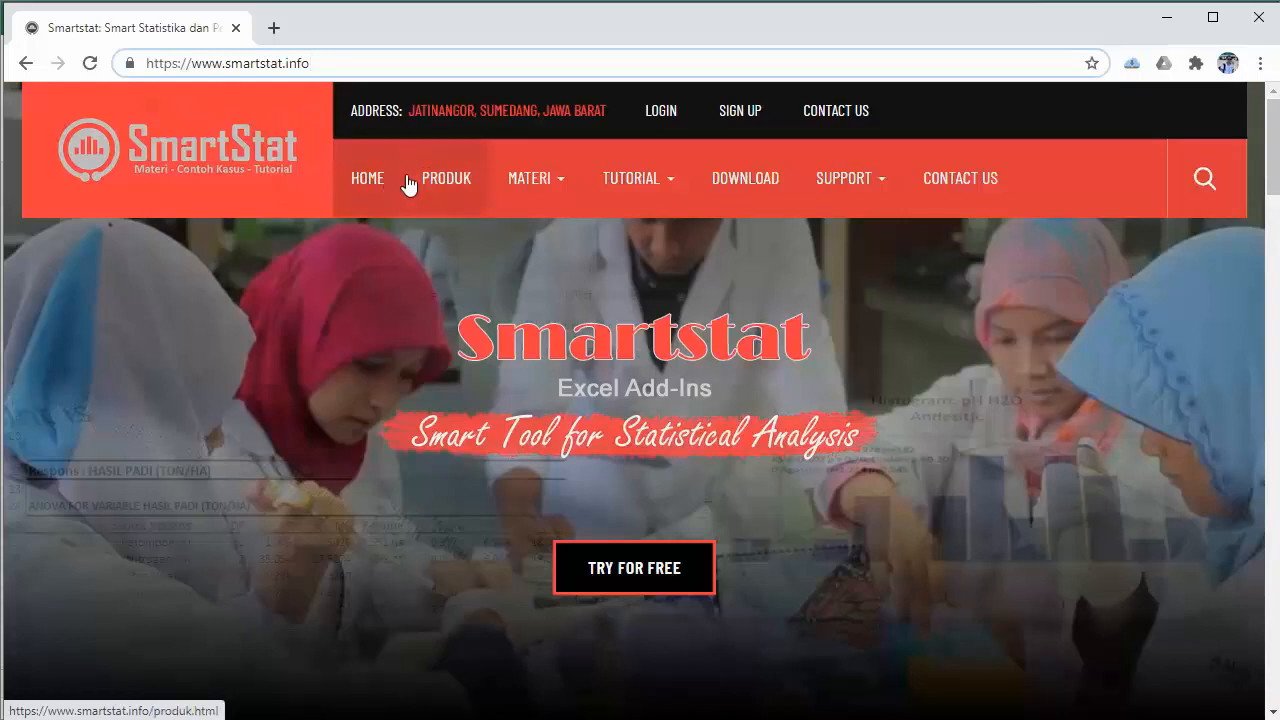
{"action": "left_click", "coordinate": [445, 180]}
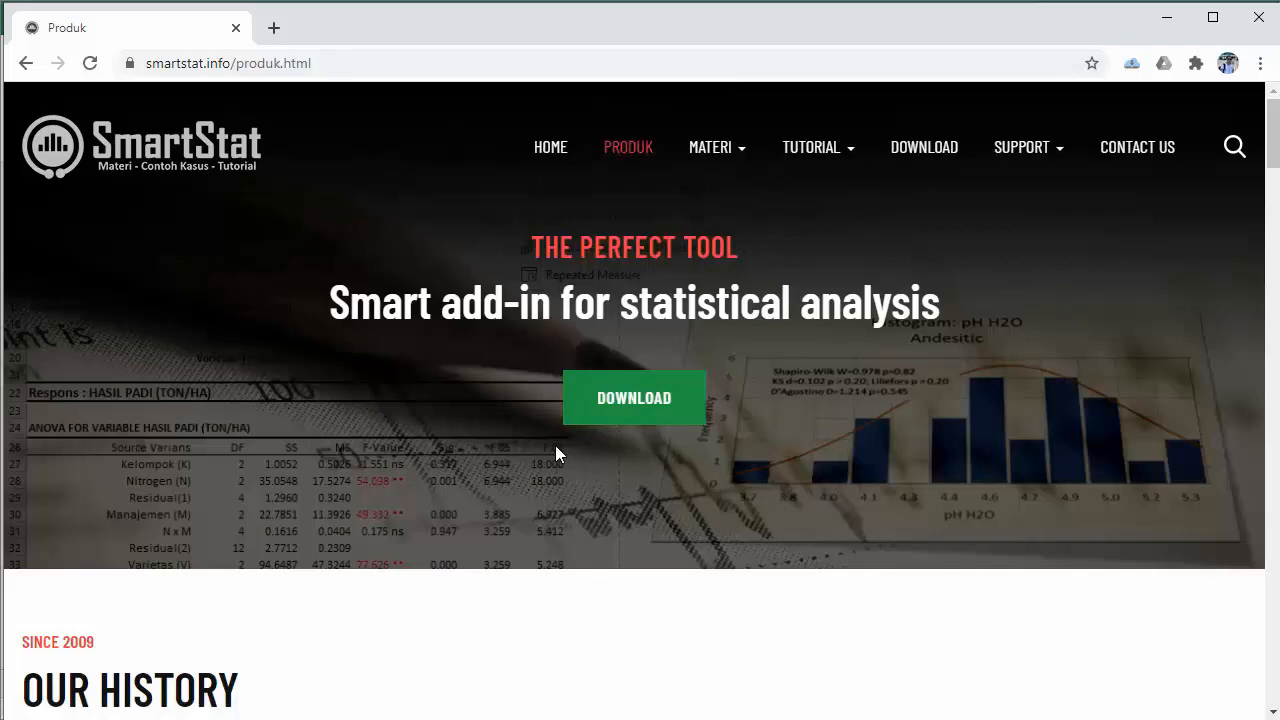
- Examine the product page's history, list of add-in features and showcase, and return to its beginning
{"action": "scroll", "coordinate": [555, 445], "scroll_direction": "down", "scroll_amount": 1}
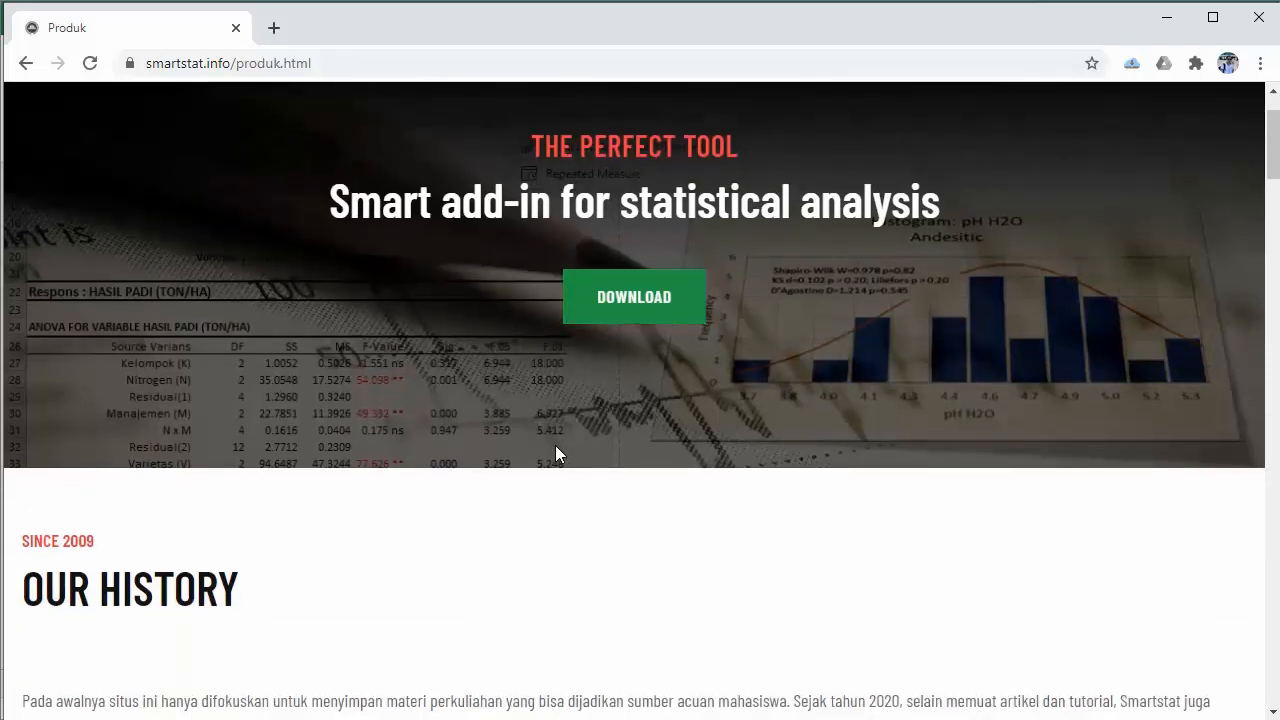
{"action": "scroll", "coordinate": [555, 453], "scroll_direction": "down", "scroll_amount": 5}
{"action": "scroll", "coordinate": [553, 454], "scroll_direction": "down", "scroll_amount": 3}
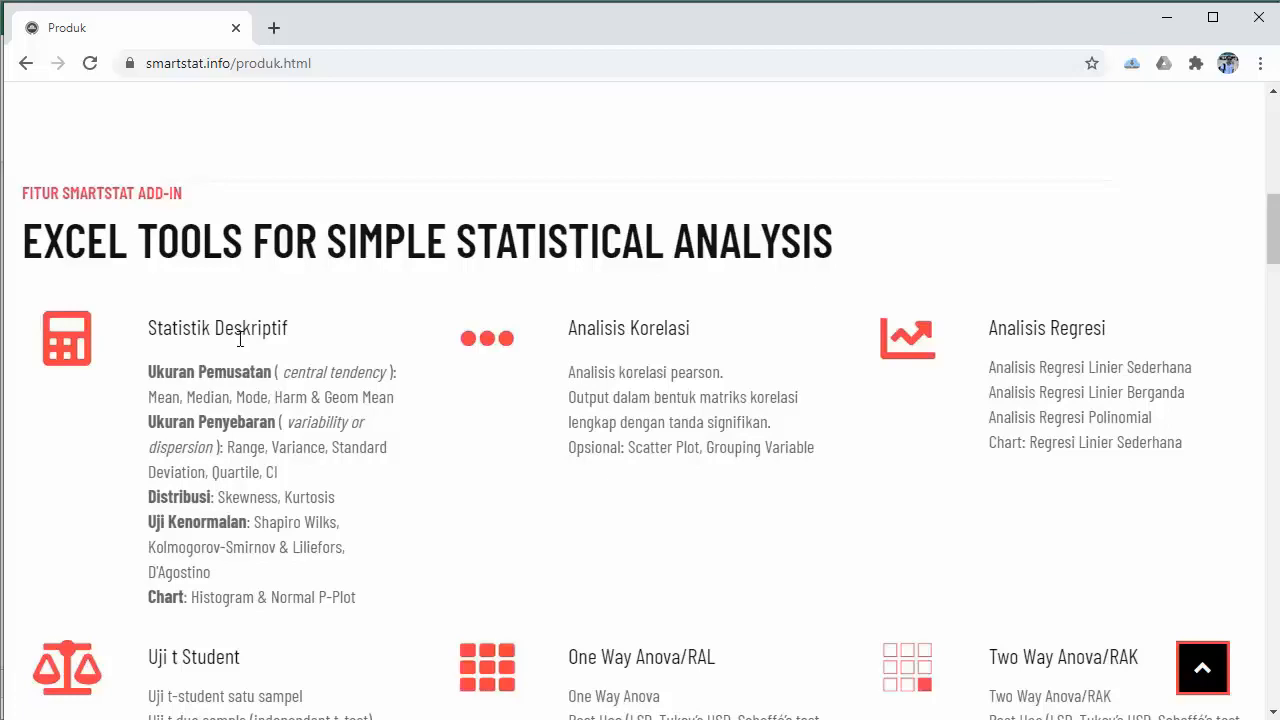
{"action": "scroll", "coordinate": [451, 320], "scroll_direction": "down", "scroll_amount": 1}
{"action": "scroll", "coordinate": [794, 417], "scroll_direction": "down", "scroll_amount": 4}
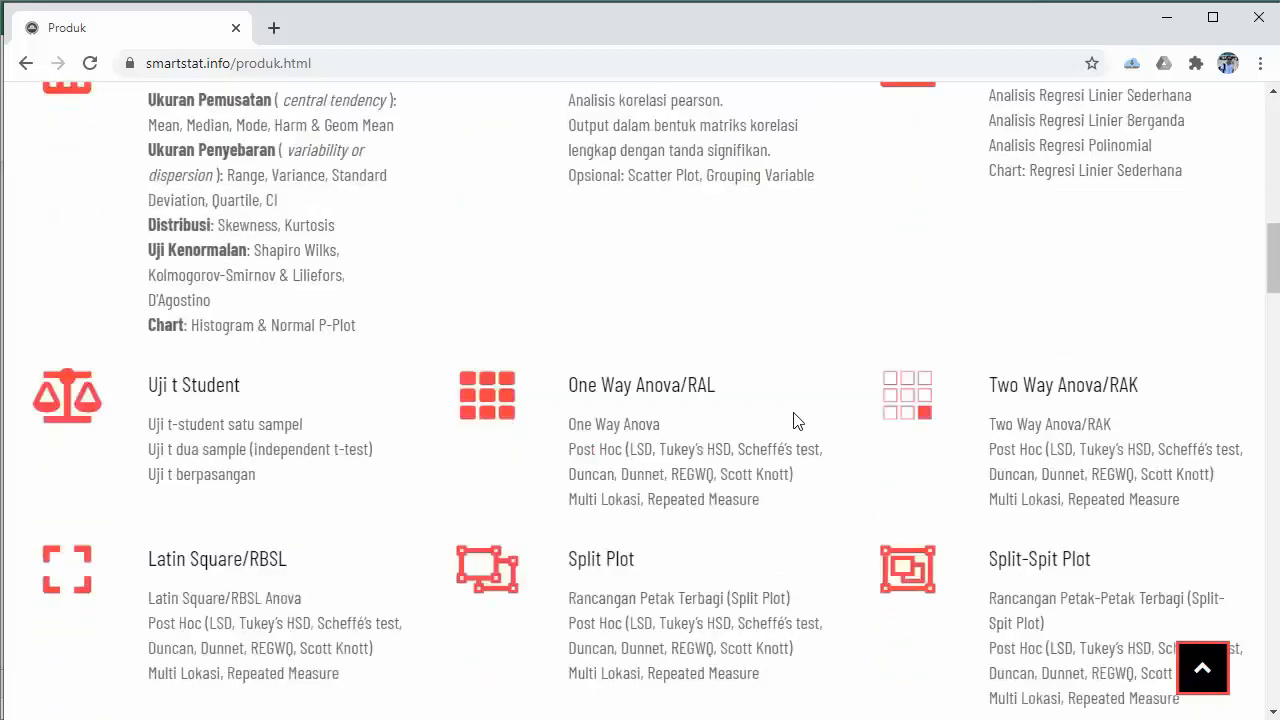
{"action": "scroll", "coordinate": [794, 417], "scroll_direction": "down", "scroll_amount": 6}
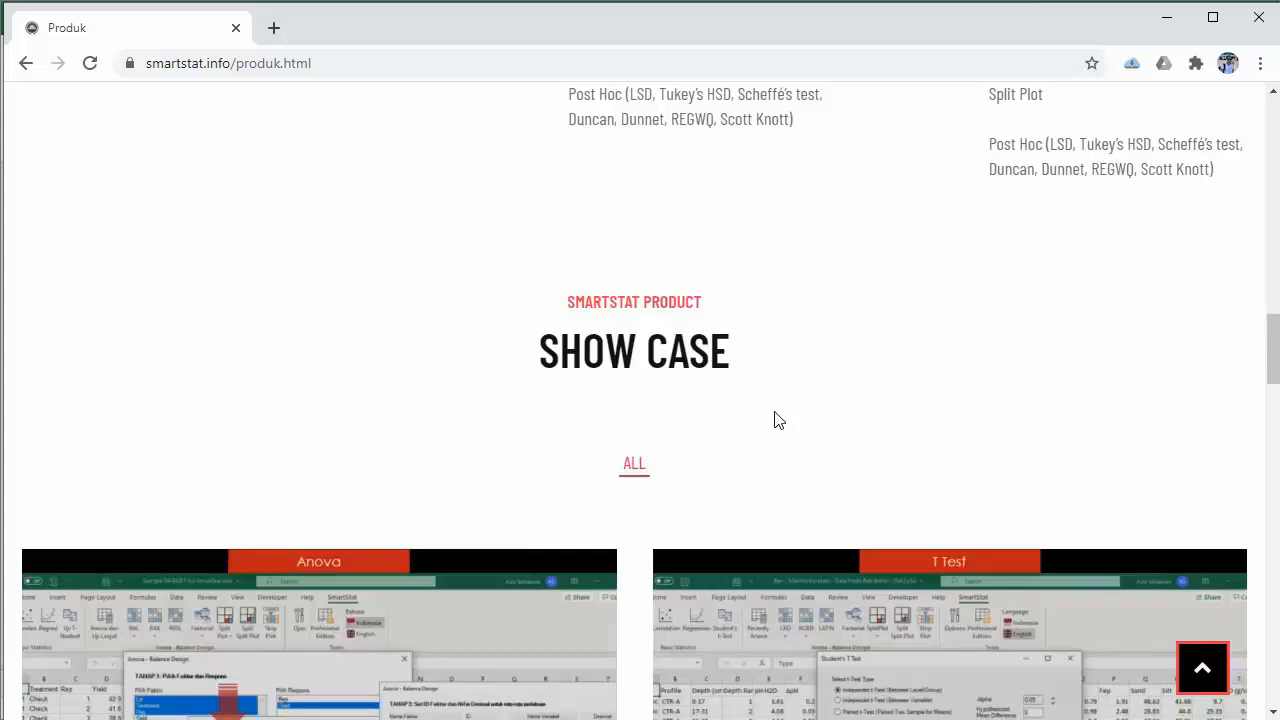
{"action": "scroll", "coordinate": [681, 375], "scroll_direction": "down", "scroll_amount": 2}
{"action": "mouse_move", "coordinate": [351, 399]}
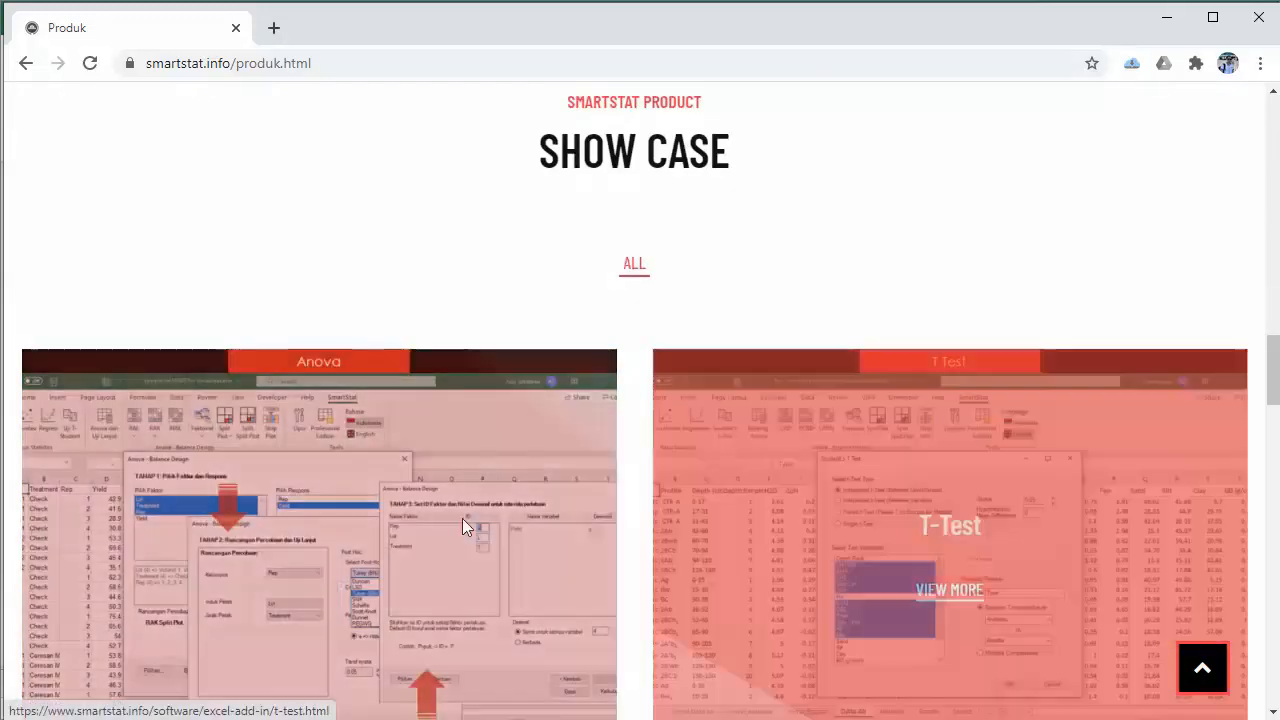
{"action": "scroll", "coordinate": [512, 419], "scroll_direction": "up", "scroll_amount": 1}
{"action": "scroll", "coordinate": [510, 426], "scroll_direction": "up", "scroll_amount": 20}
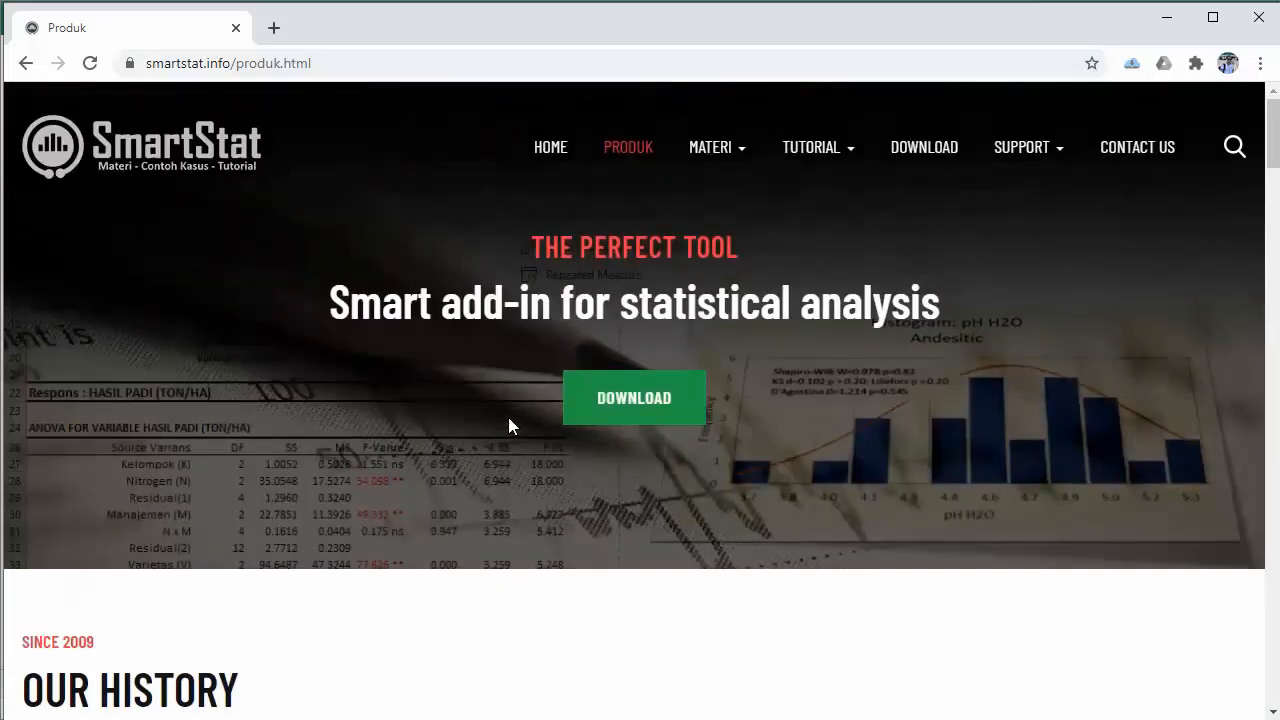
- Open the Excel Add-in download page and review its files and installation instructions
{"action": "left_click", "coordinate": [633, 407]}
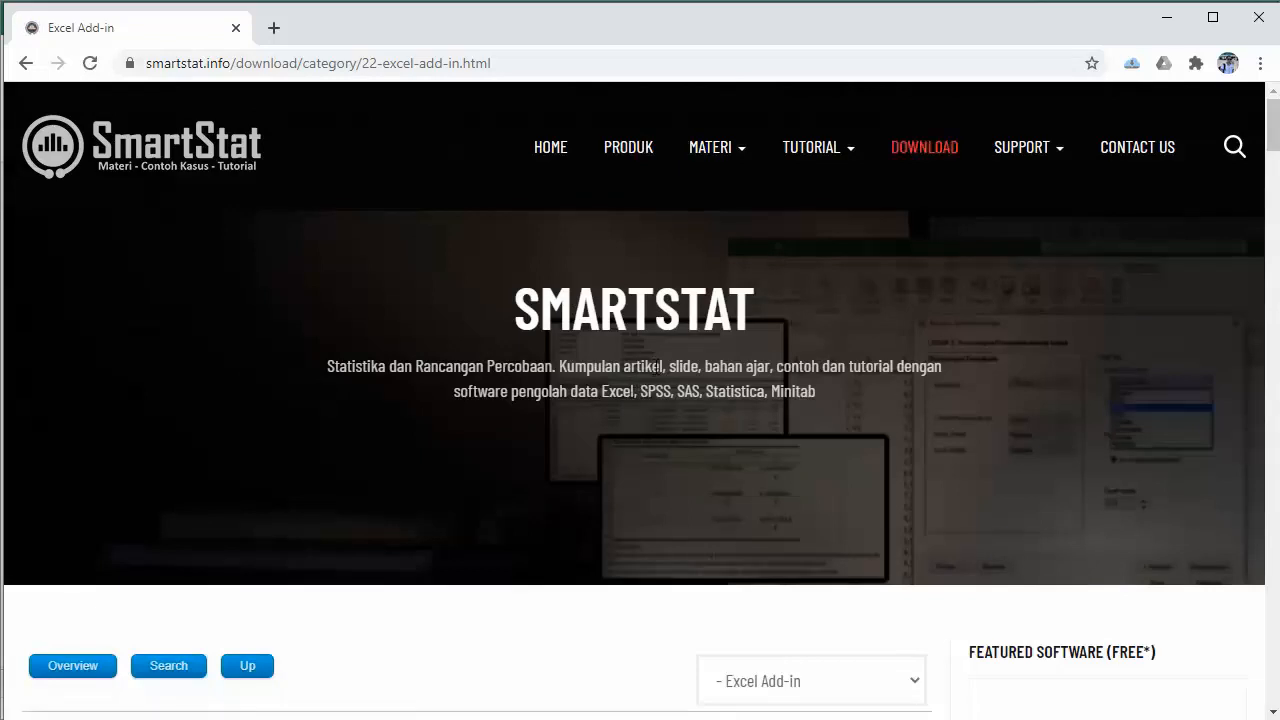
{"action": "scroll", "coordinate": [654, 366], "scroll_direction": "down", "scroll_amount": 4}
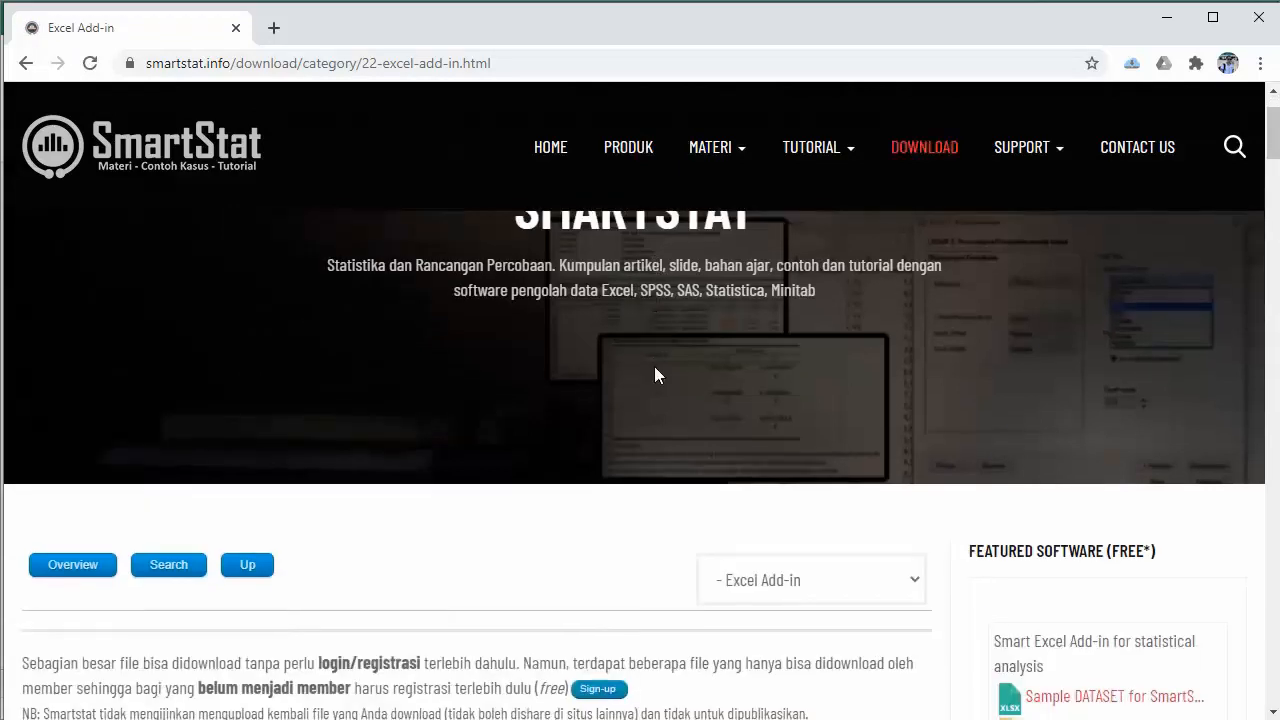
{"action": "scroll", "coordinate": [654, 366], "scroll_direction": "down", "scroll_amount": 1}
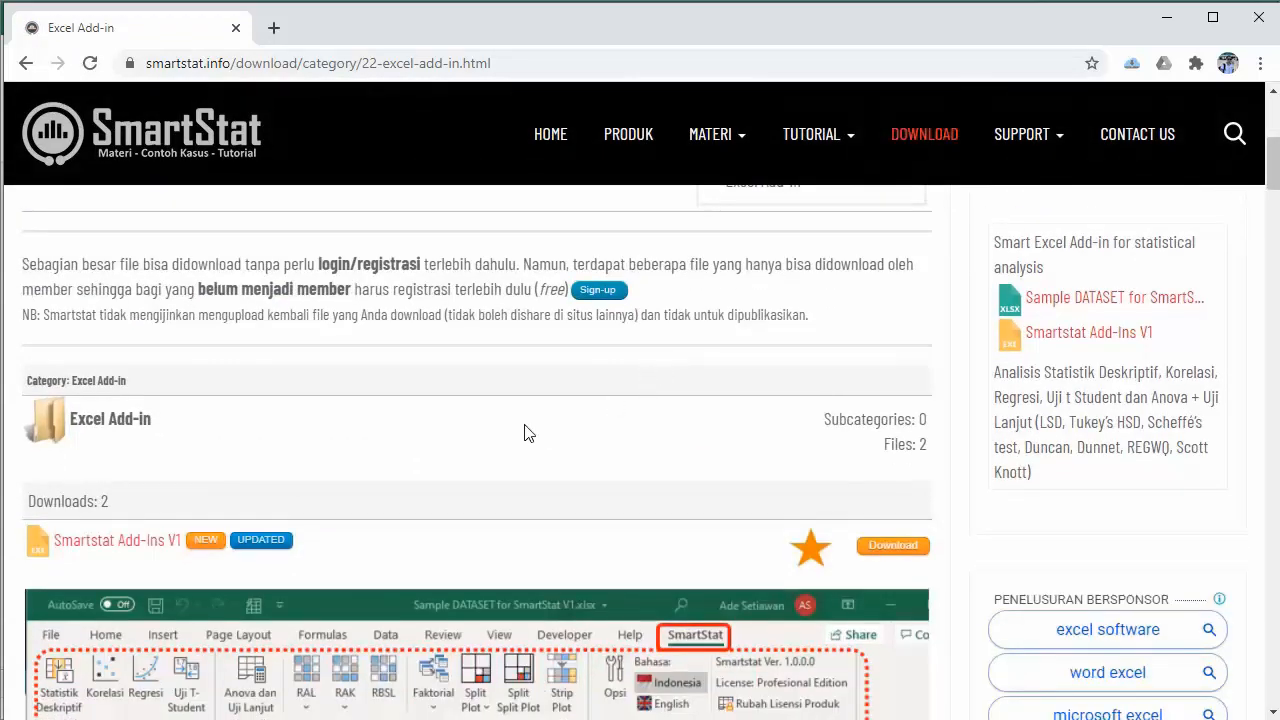
{"action": "scroll", "coordinate": [512, 430], "scroll_direction": "down", "scroll_amount": 1}
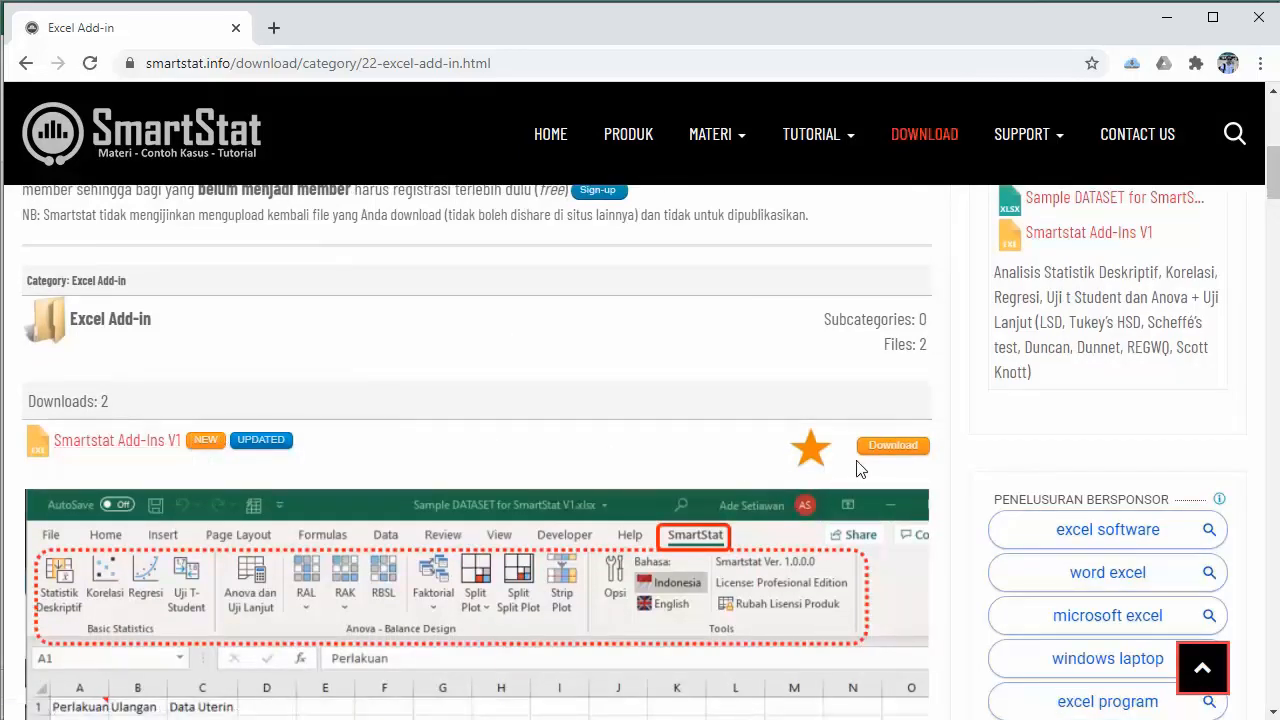
{"action": "scroll", "coordinate": [690, 449], "scroll_direction": "down", "scroll_amount": 3}
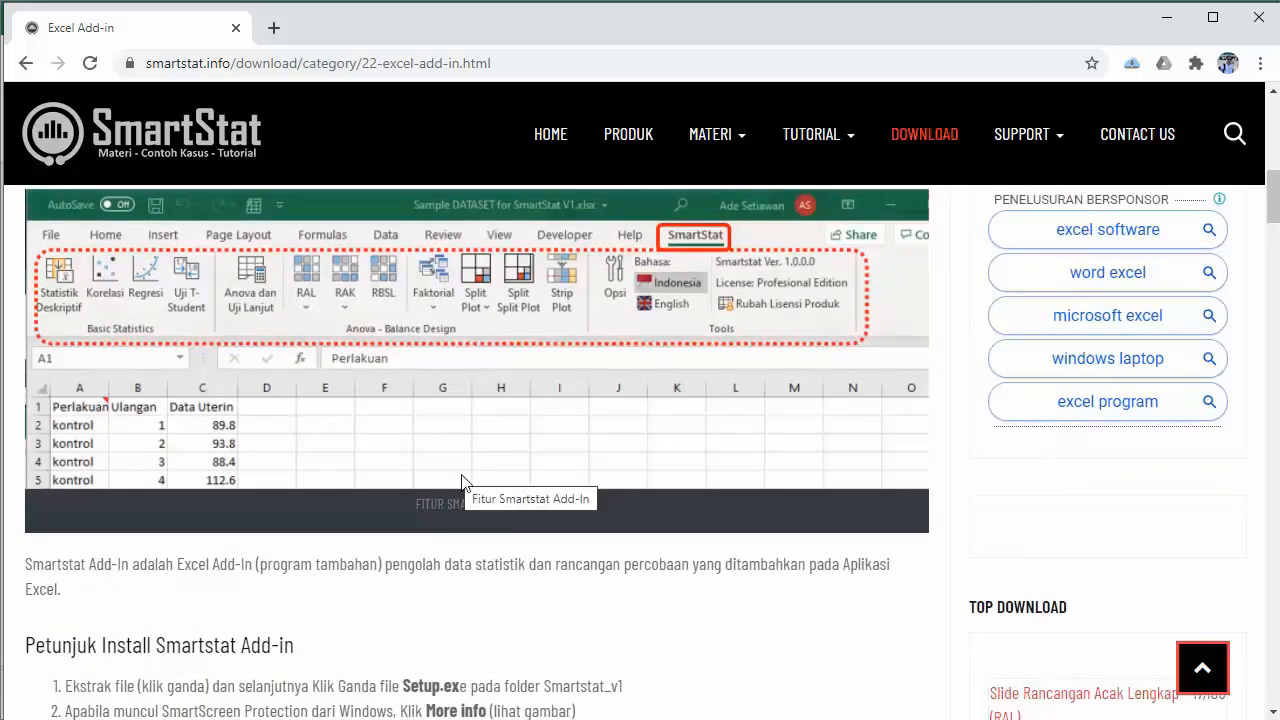
{"action": "scroll", "coordinate": [454, 478], "scroll_direction": "down", "scroll_amount": 12}
{"action": "left_click_drag", "start_coordinate": [1273, 280], "coordinate": [1249, 631]}
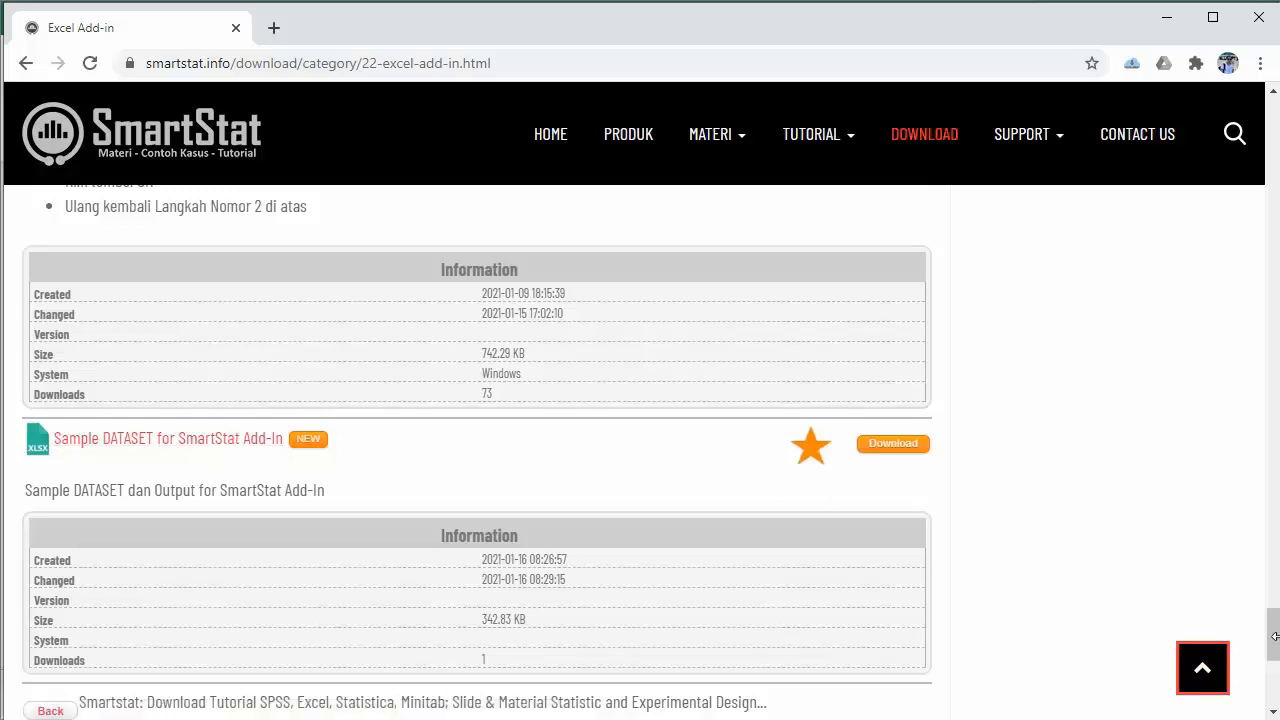
{"action": "left_click_drag", "start_coordinate": [1275, 636], "coordinate": [1203, 171]}
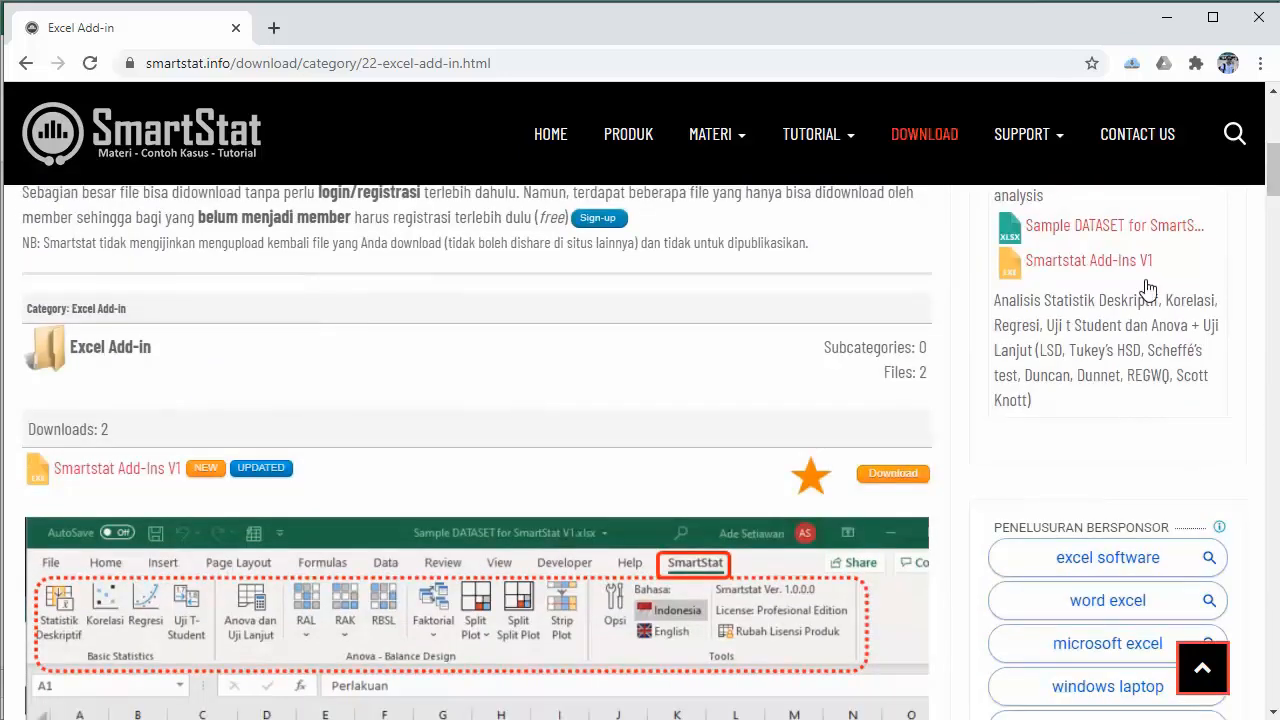
- Download Smartstat_v1.exe from the Smartstat Add-Ins V1 entry, dismissing the advertisement
{"action": "left_click", "coordinate": [885, 477]}
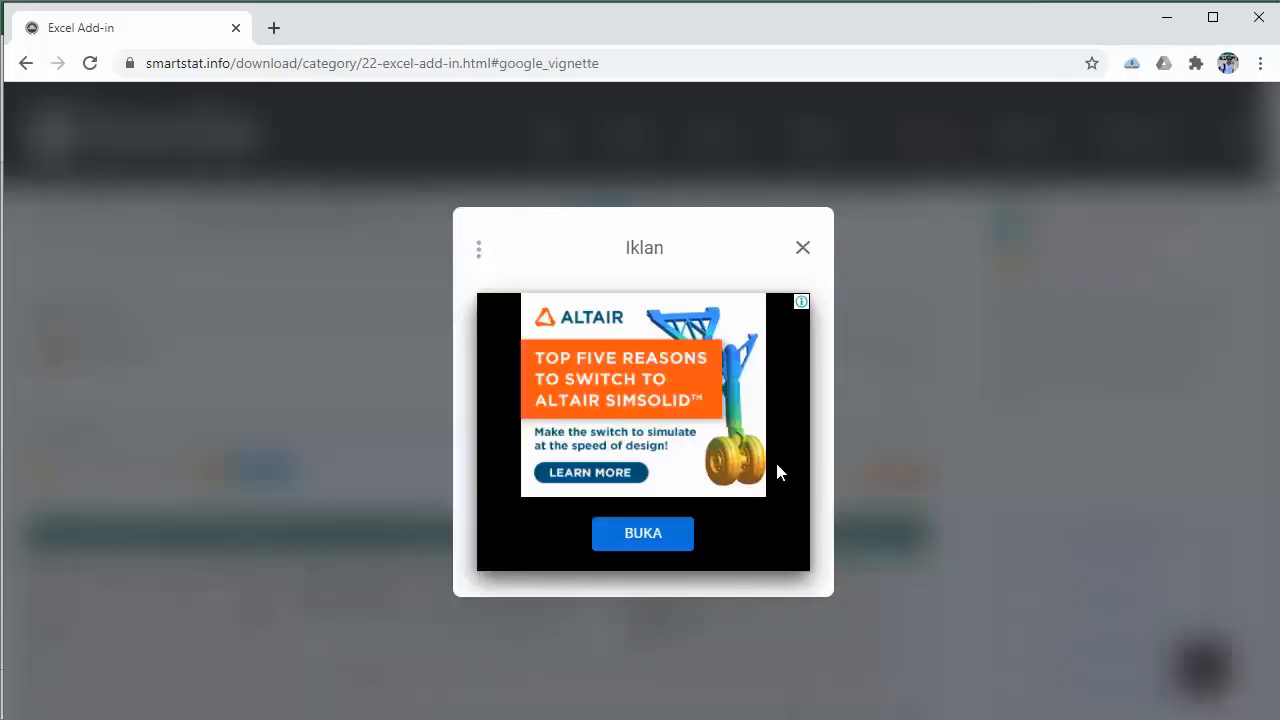
{"action": "left_click", "coordinate": [806, 247]}
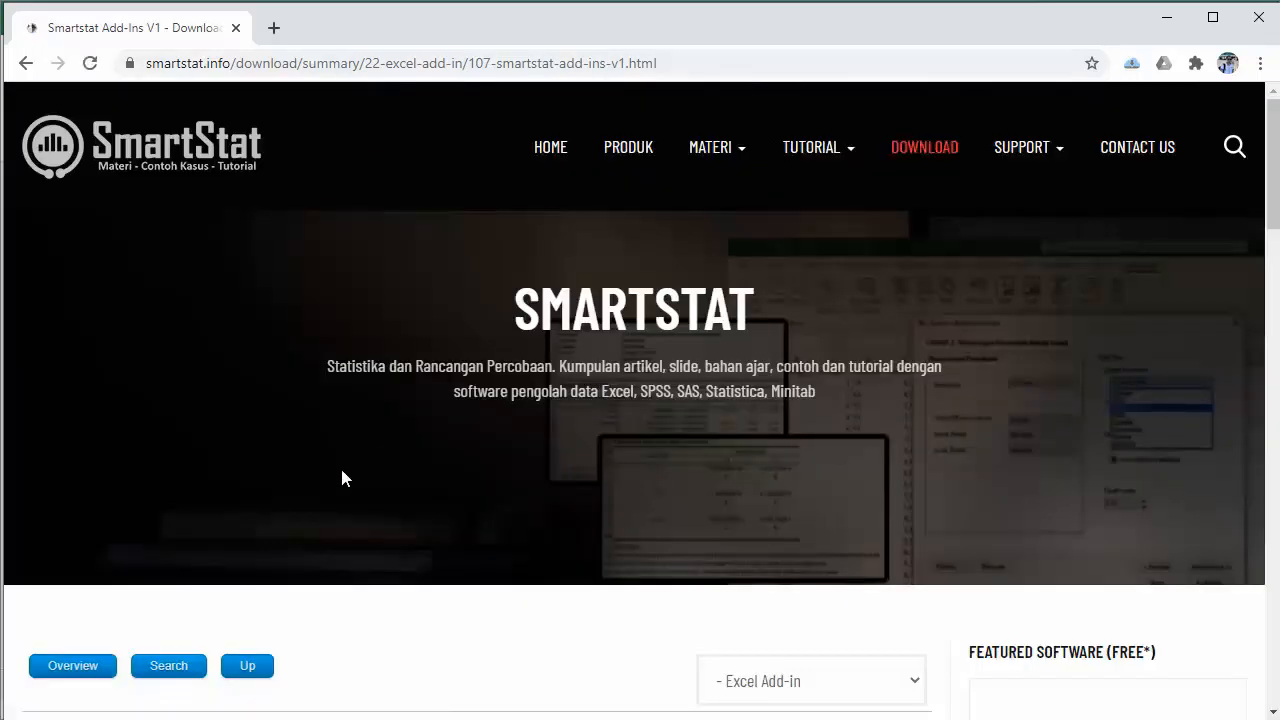
{"action": "scroll", "coordinate": [327, 479], "scroll_direction": "down", "scroll_amount": 6}
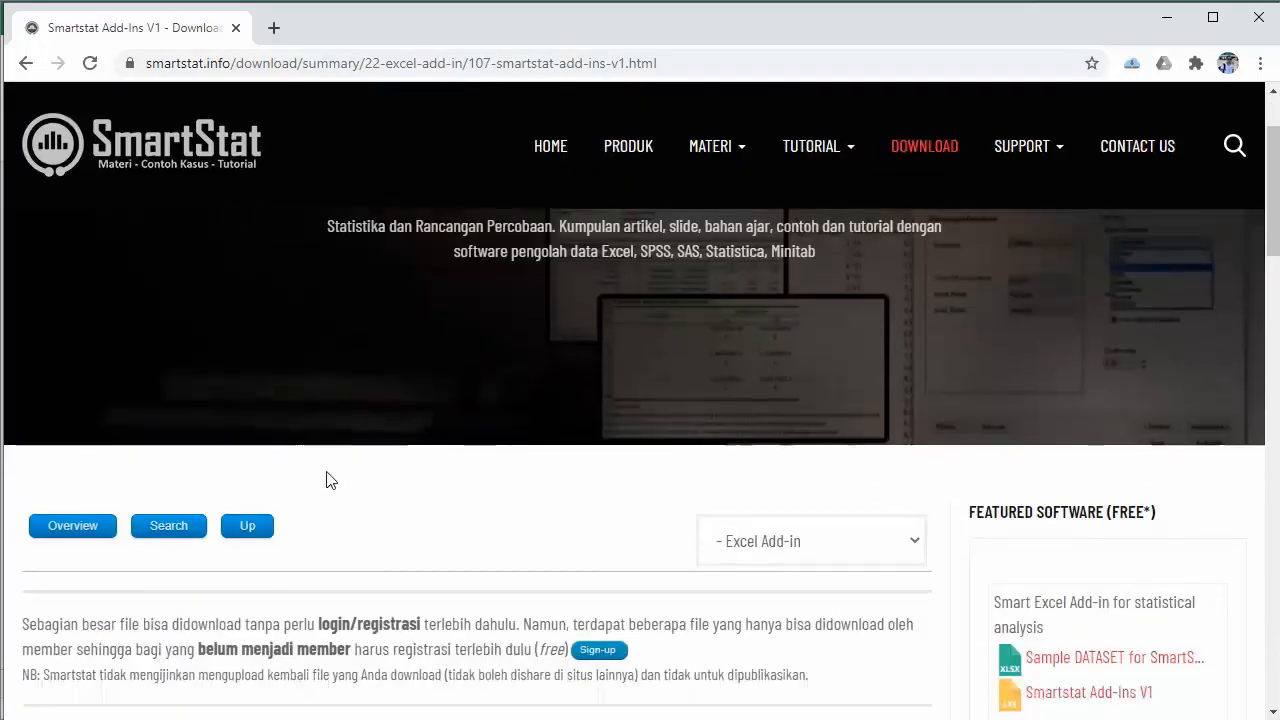
{"action": "scroll", "coordinate": [327, 475], "scroll_direction": "down", "scroll_amount": 1}
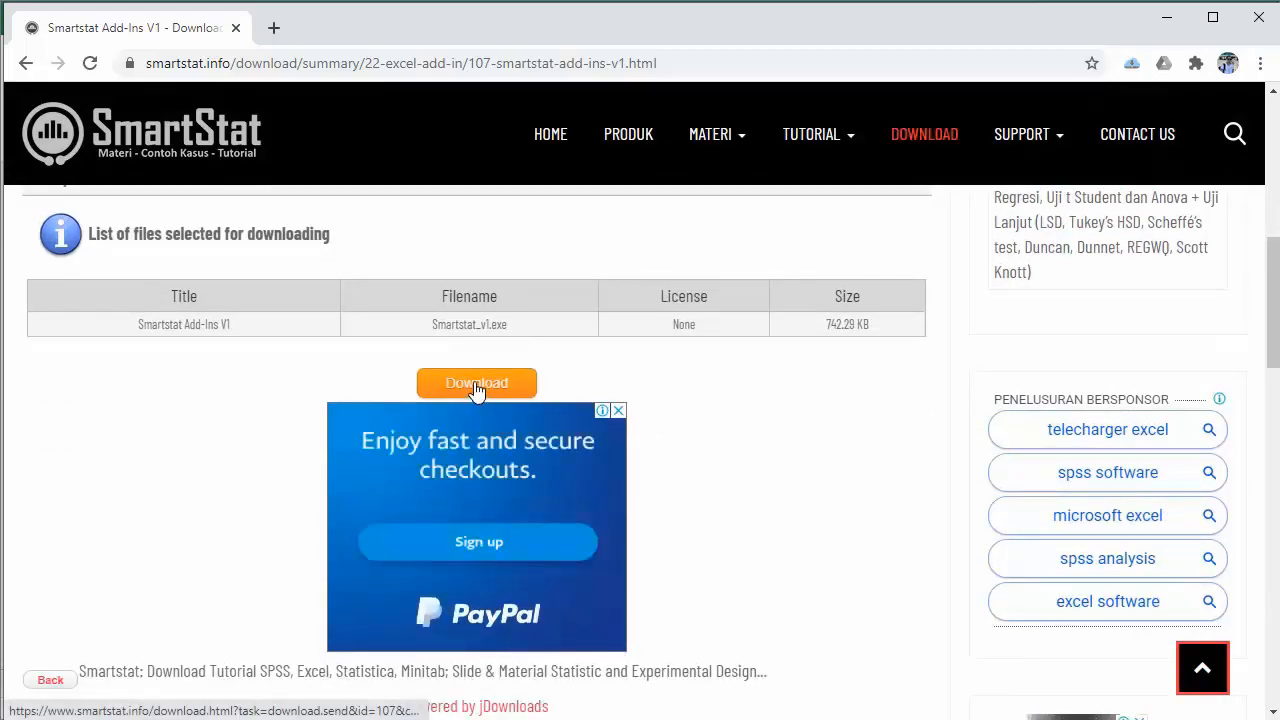
{"action": "left_click", "coordinate": [476, 386]}
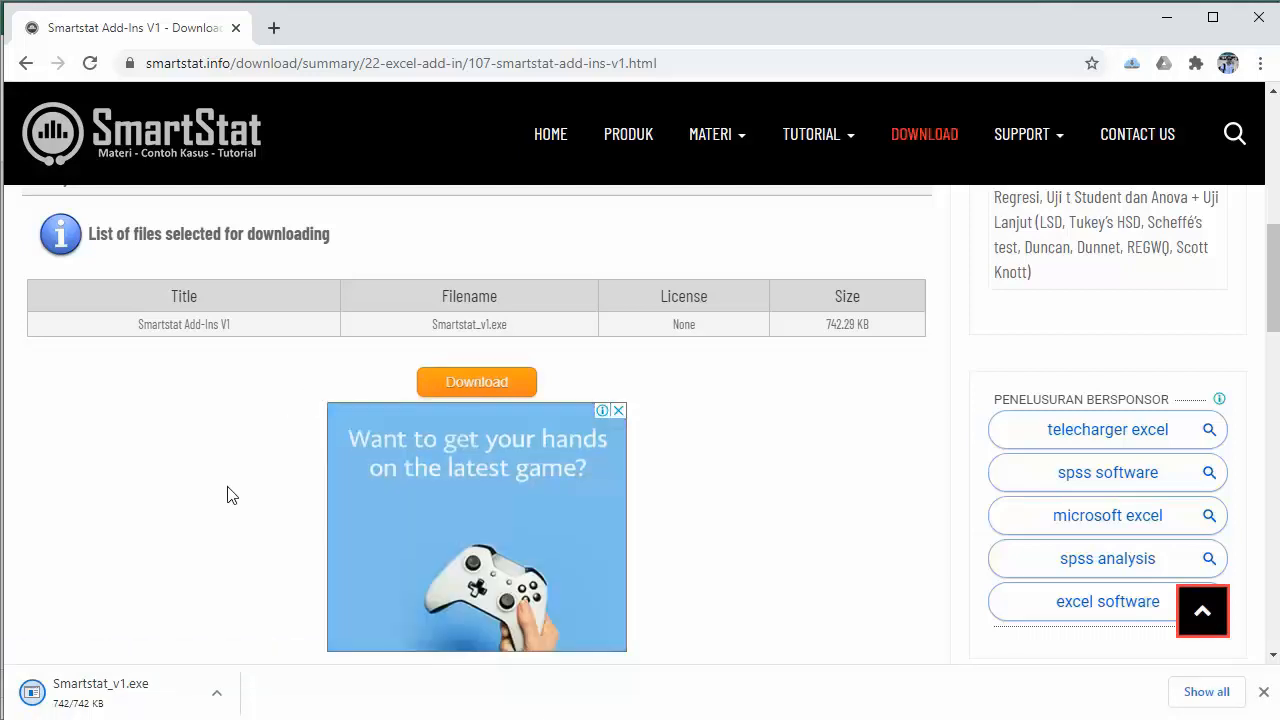
- Run the downloaded Smartstat_v1.exe from its folder despite the SmartScreen block and extract it to the Downloads folder
{"action": "left_click", "coordinate": [217, 698]}
{"action": "left_click", "coordinate": [251, 627]}
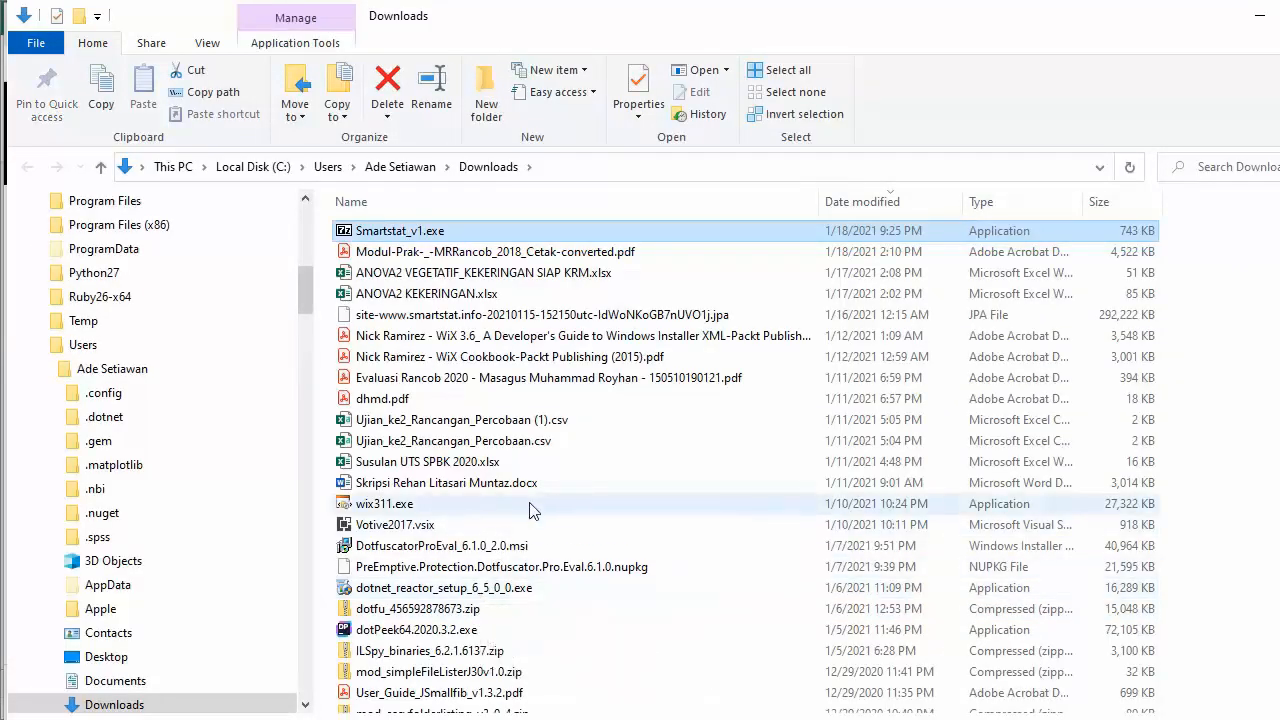
{"action": "double_click", "coordinate": [427, 234]}
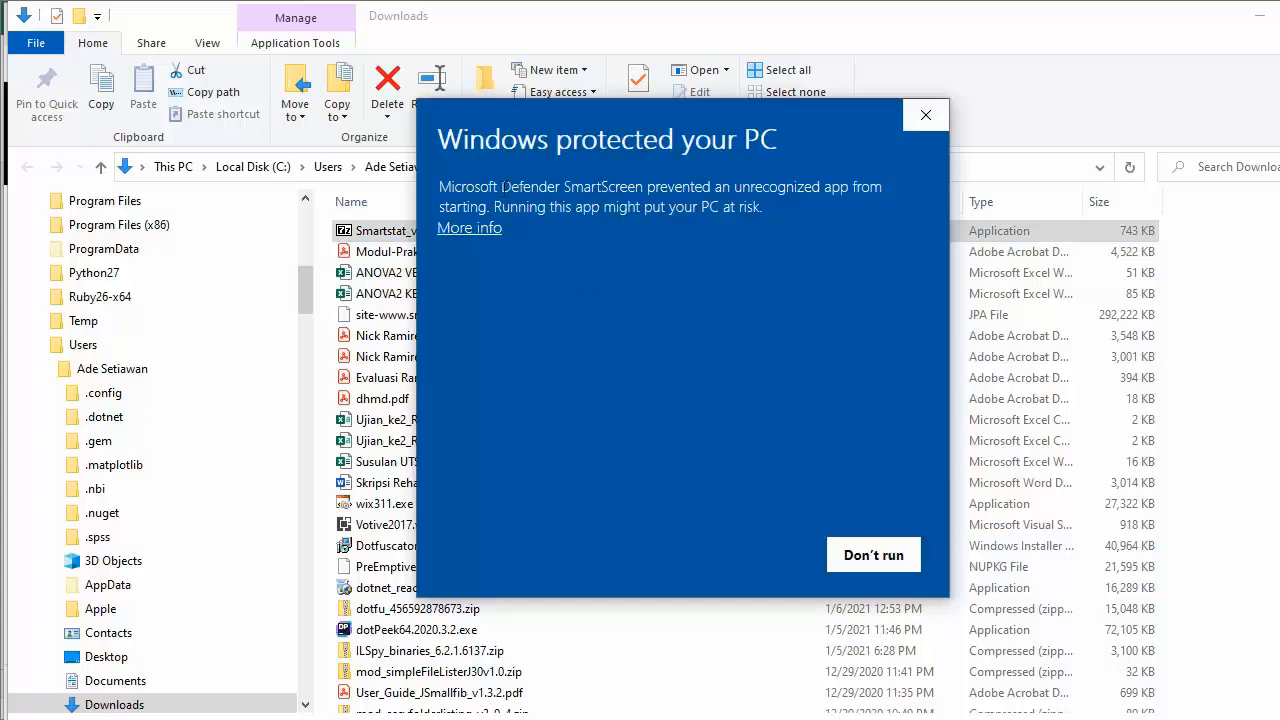
{"action": "left_click", "coordinate": [470, 228]}
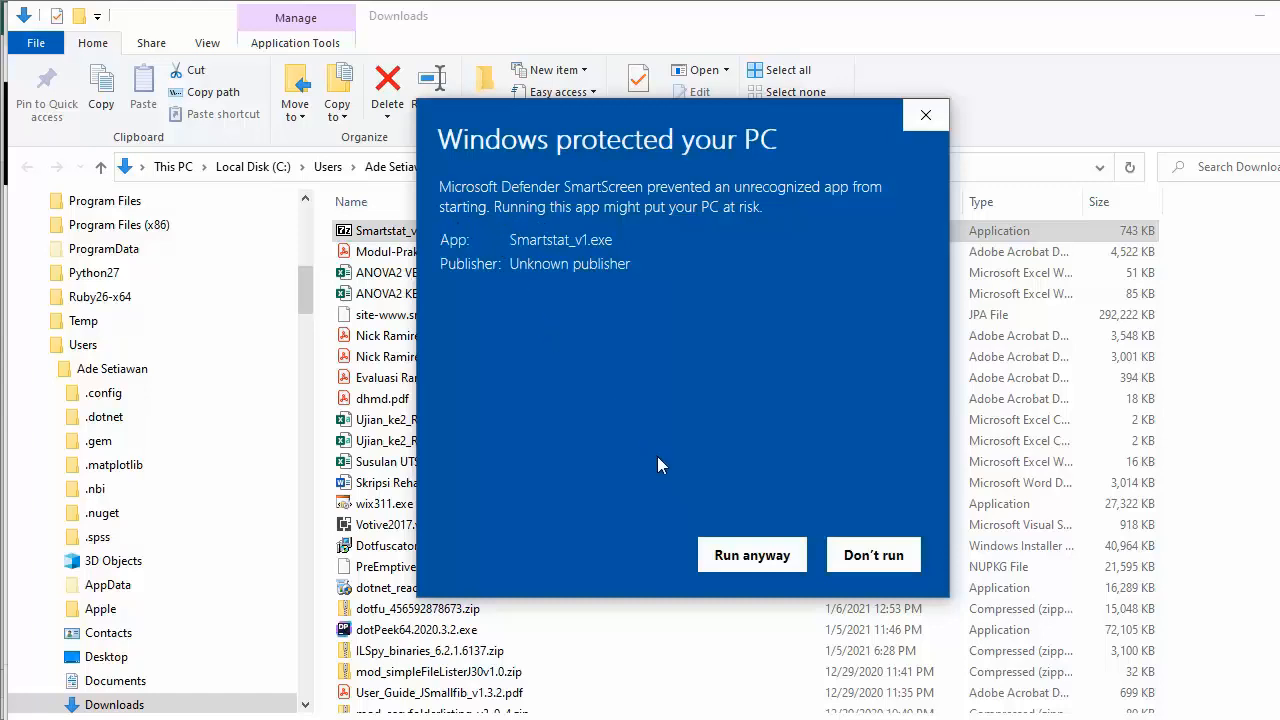
{"action": "left_click", "coordinate": [730, 560]}
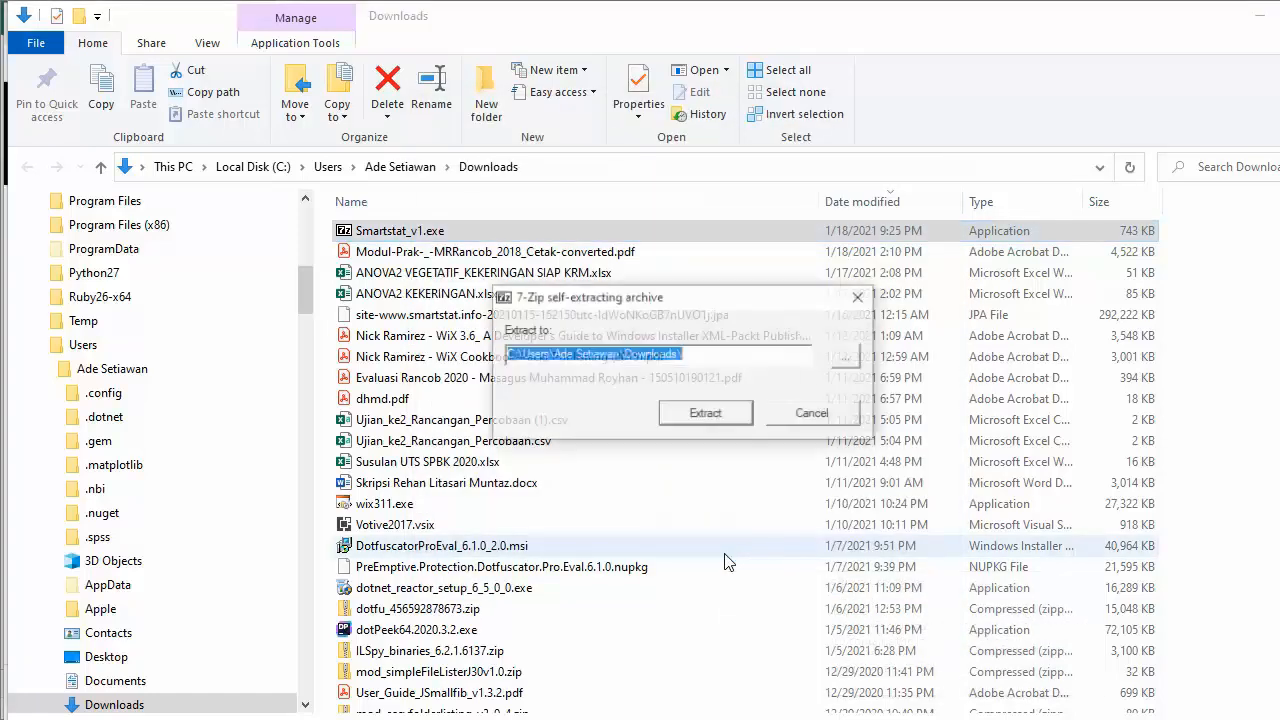
{"action": "left_click", "coordinate": [705, 415]}
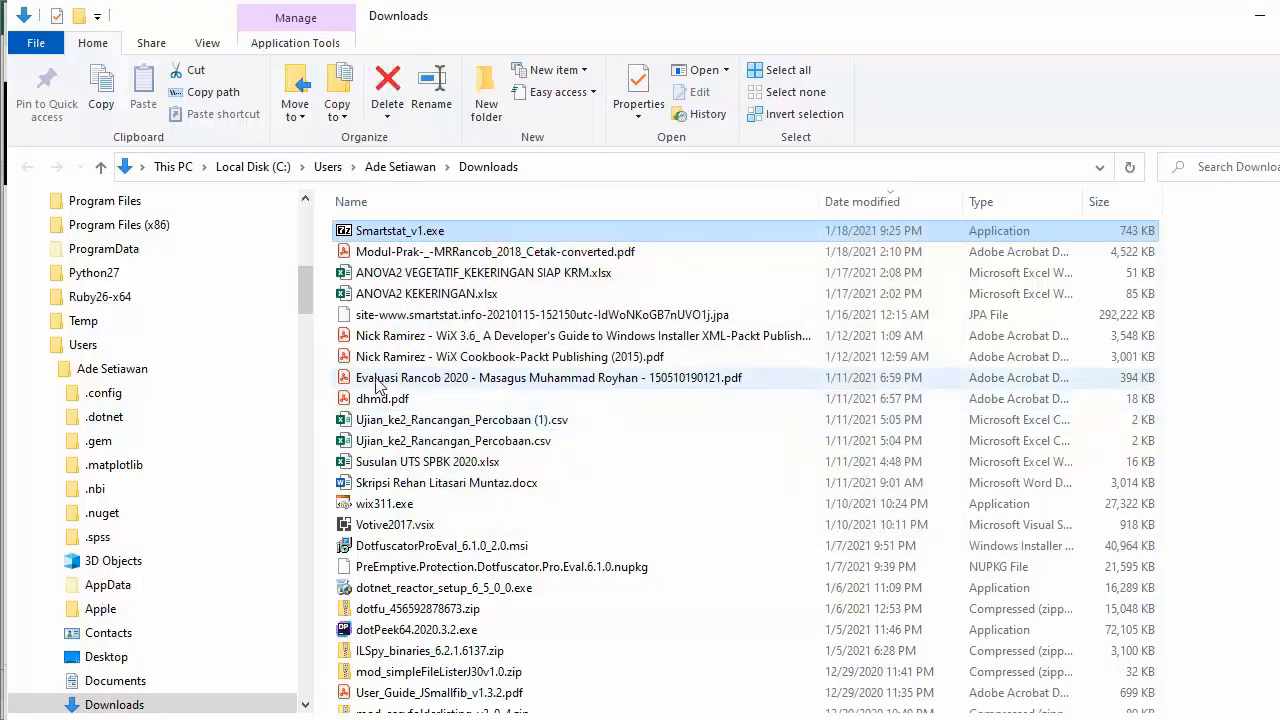
- Install the SmartStat customization by running setup.exe from the Smartstat_v1 folder in Downloads, and close the installer
{"action": "left_click_drag", "start_coordinate": [307, 294], "coordinate": [303, 376]}
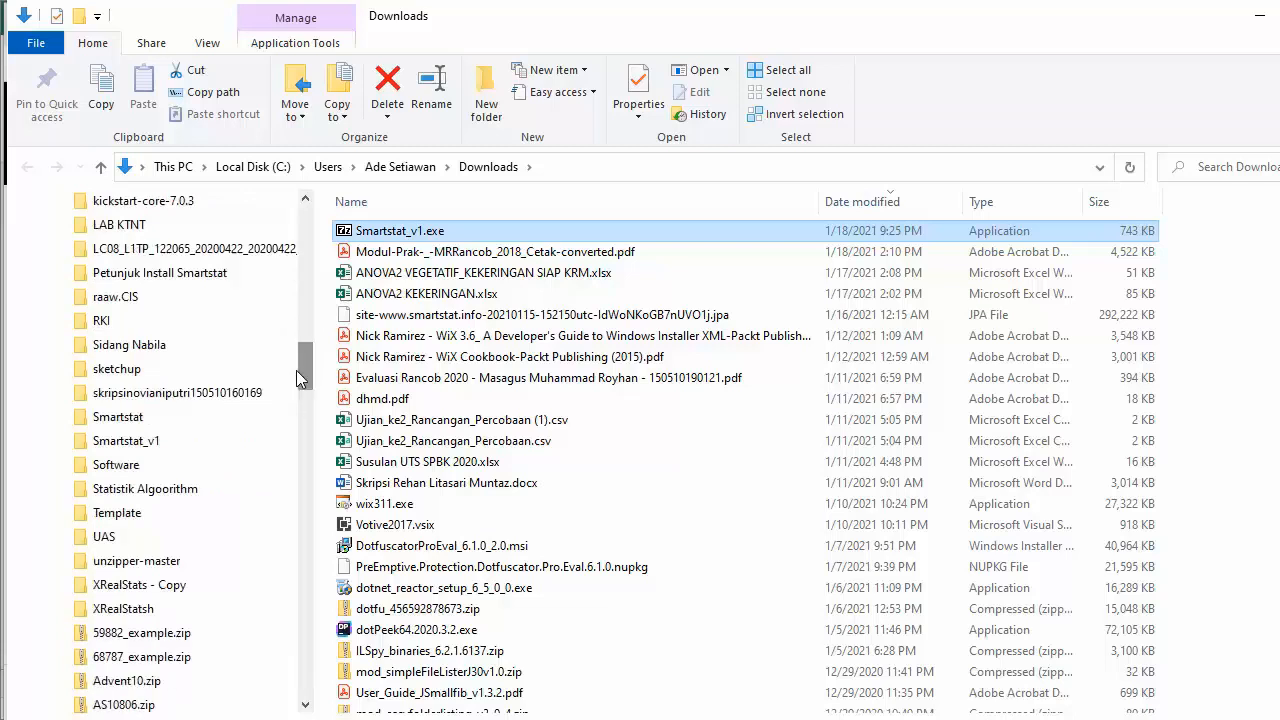
{"action": "left_click", "coordinate": [124, 446]}
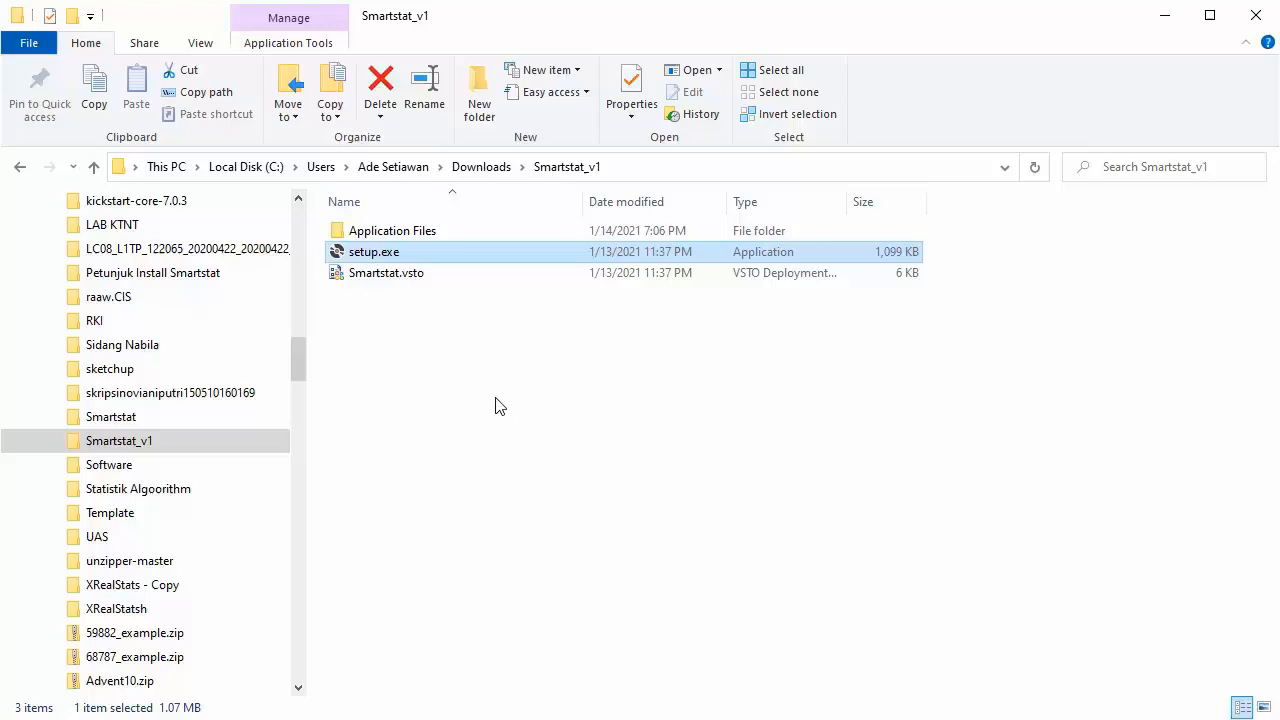
{"action": "double_click", "coordinate": [373, 254]}
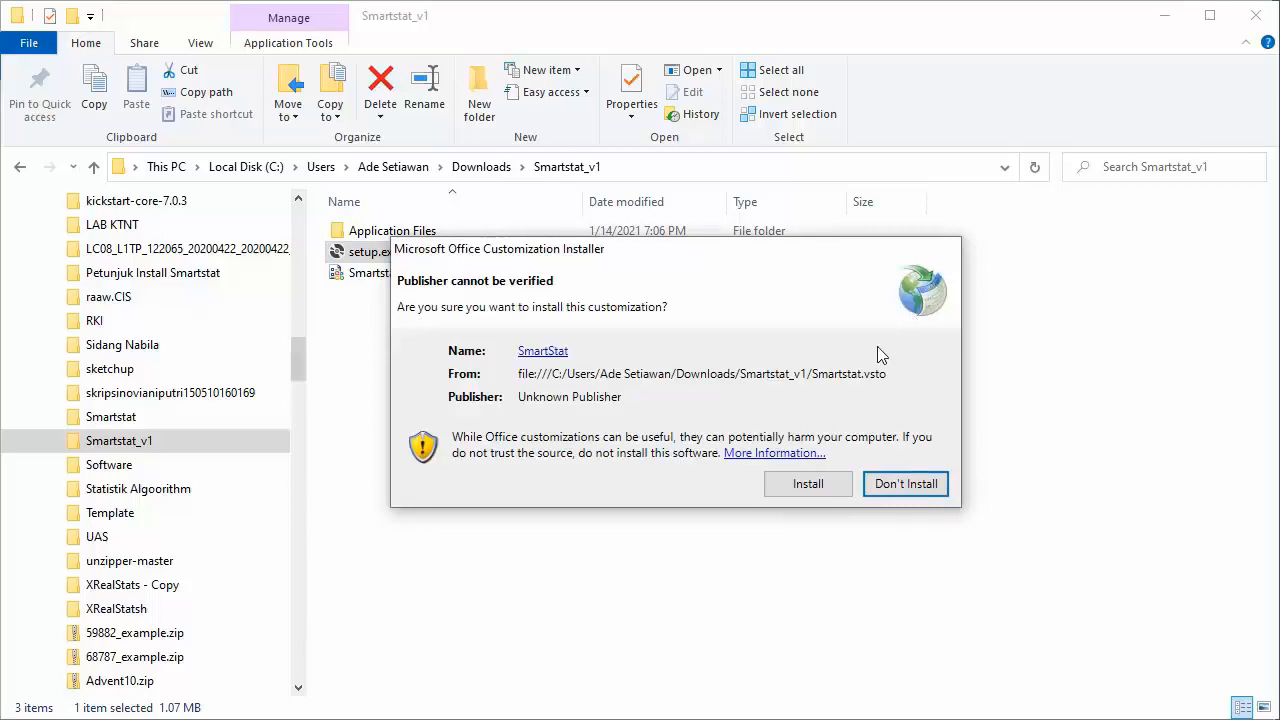
{"action": "left_click", "coordinate": [797, 488]}
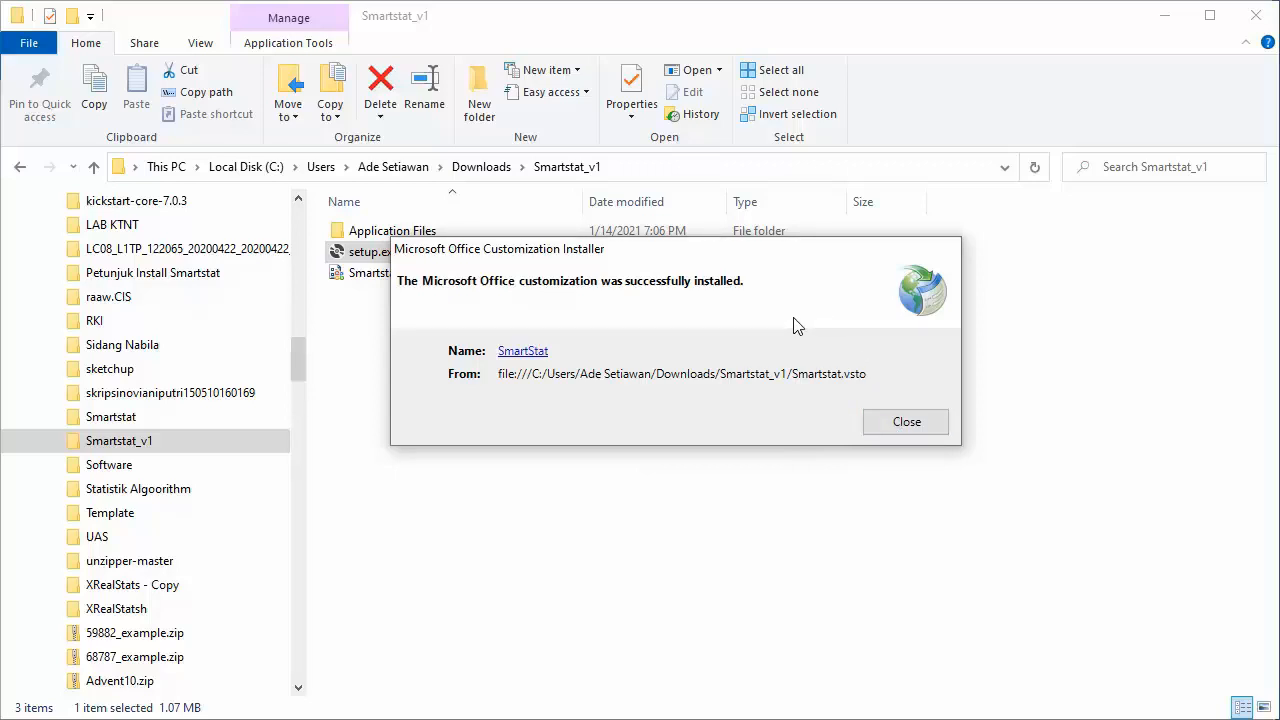
{"action": "left_click", "coordinate": [907, 421]}
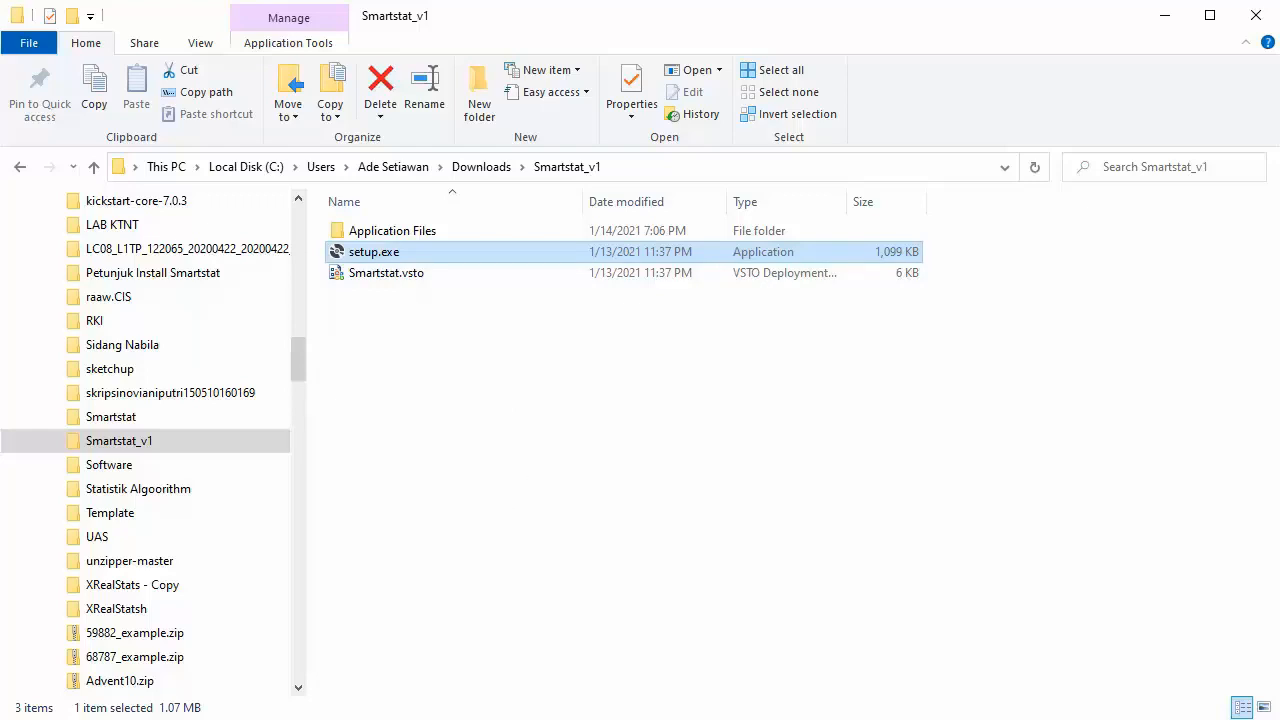
- Switch to Excel, open the recent workbook Sample DATASET for SmartStat V1.xlsx and display the SmartStat add-in's commands
{"action": "key", "text": "super"}
{"action": "left_click", "coordinate": [457, 444]}
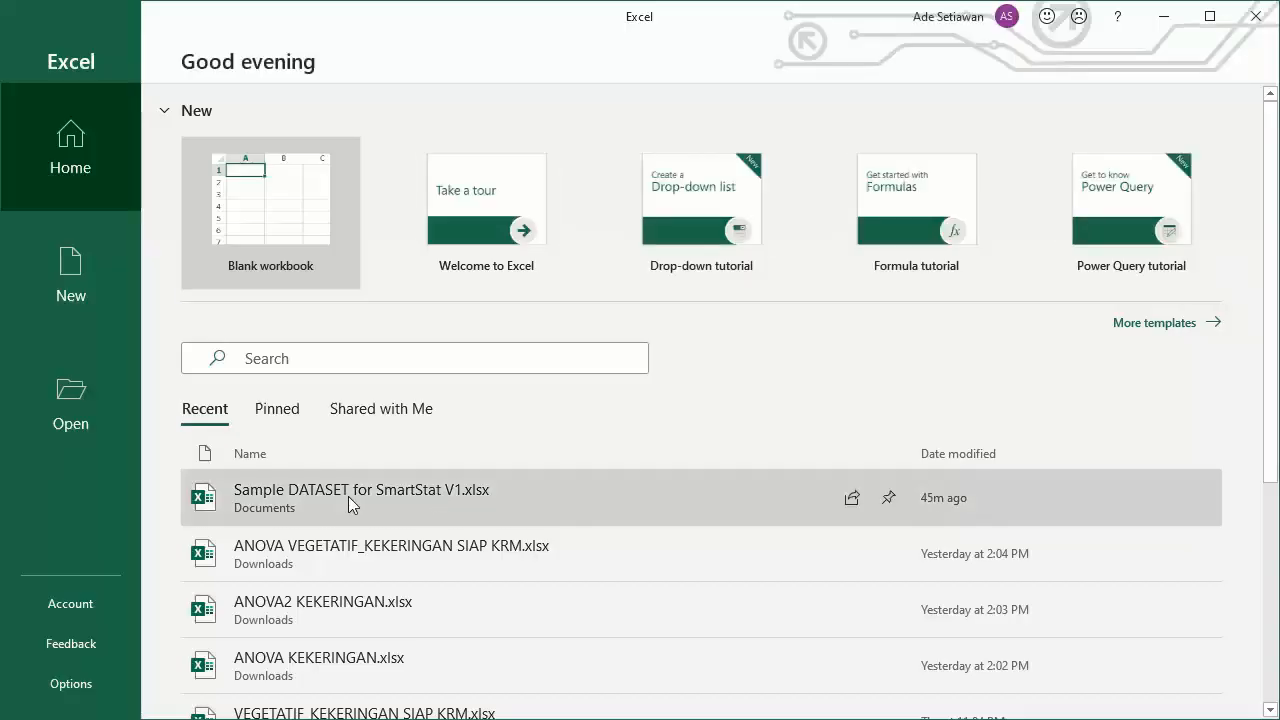
{"action": "left_click", "coordinate": [348, 496]}
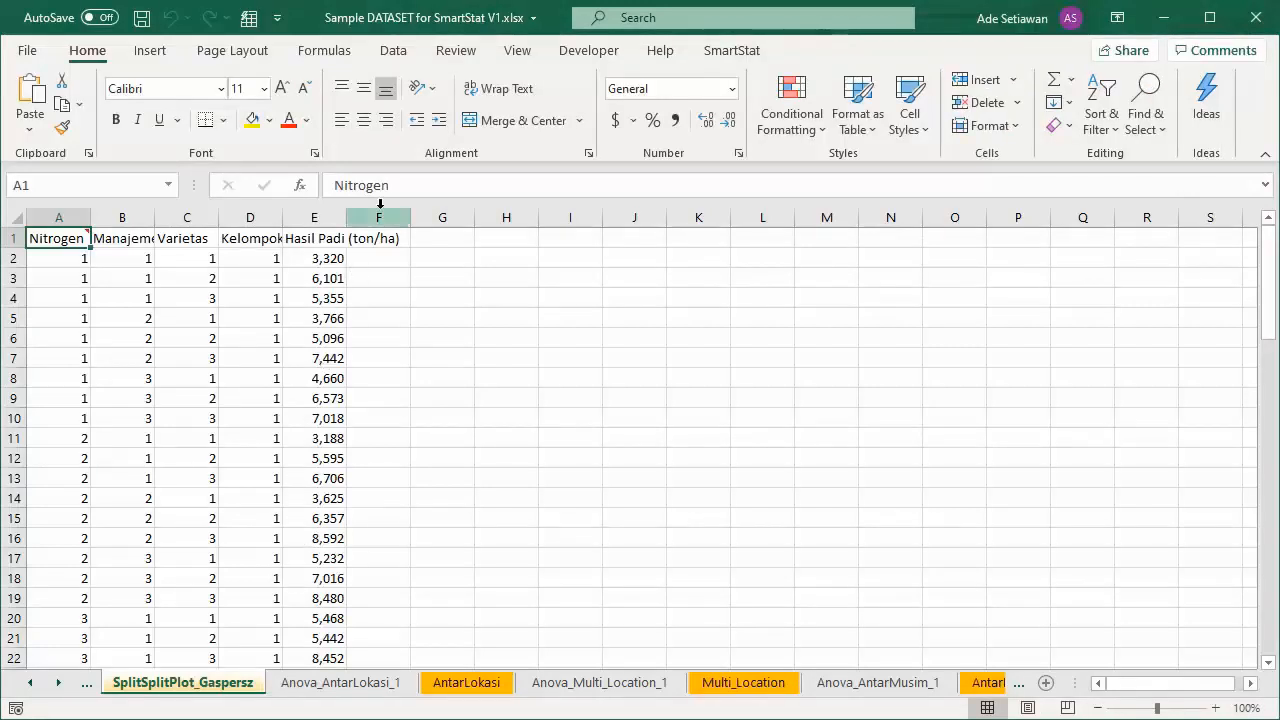
{"action": "left_click", "coordinate": [737, 57]}
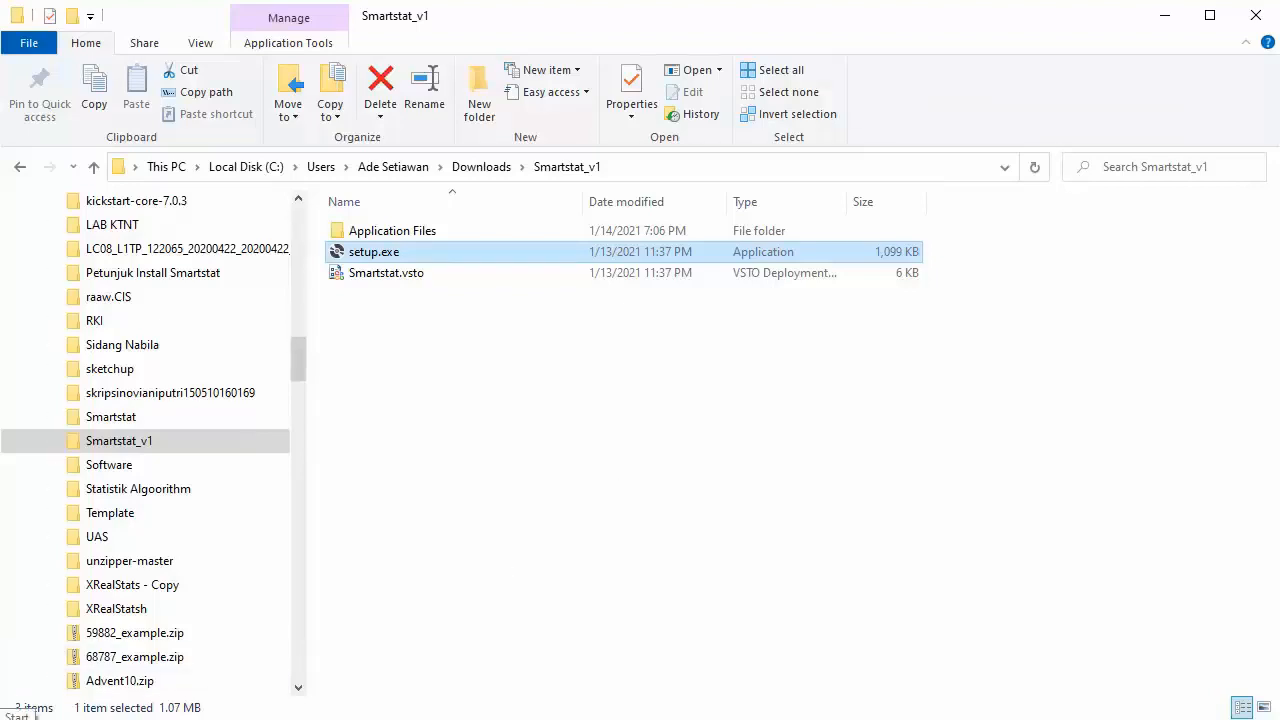
- Open Apps & features in Windows Settings and sort the installed apps by install date to find SmartStat
{"action": "left_click", "coordinate": [35, 713]}
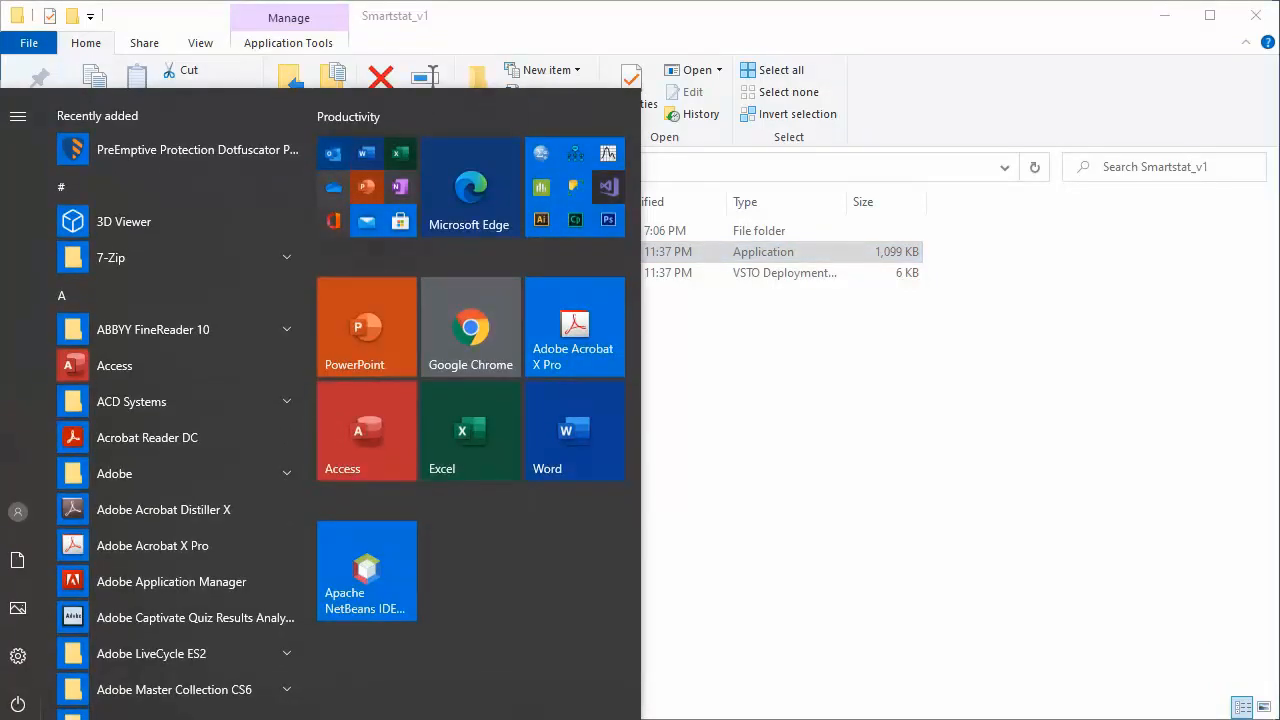
{"action": "mouse_move", "coordinate": [14, 688]}
{"action": "left_click", "coordinate": [18, 660]}
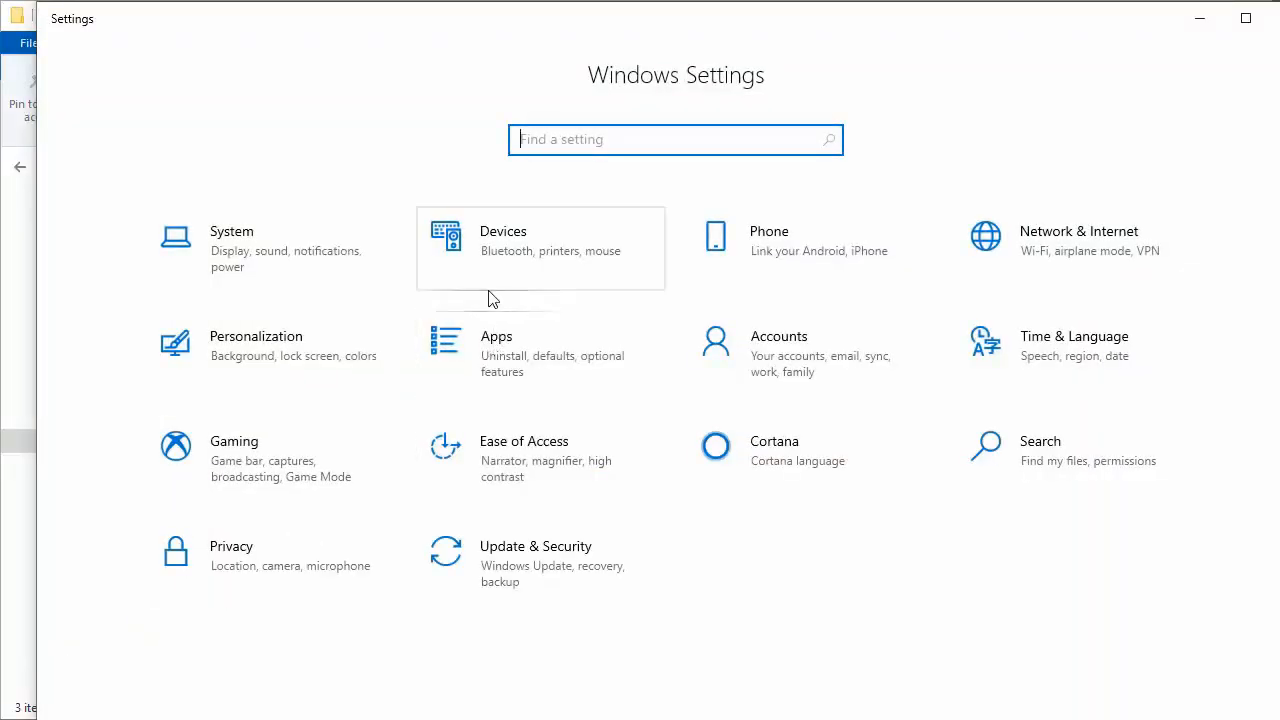
{"action": "left_click", "coordinate": [487, 343]}
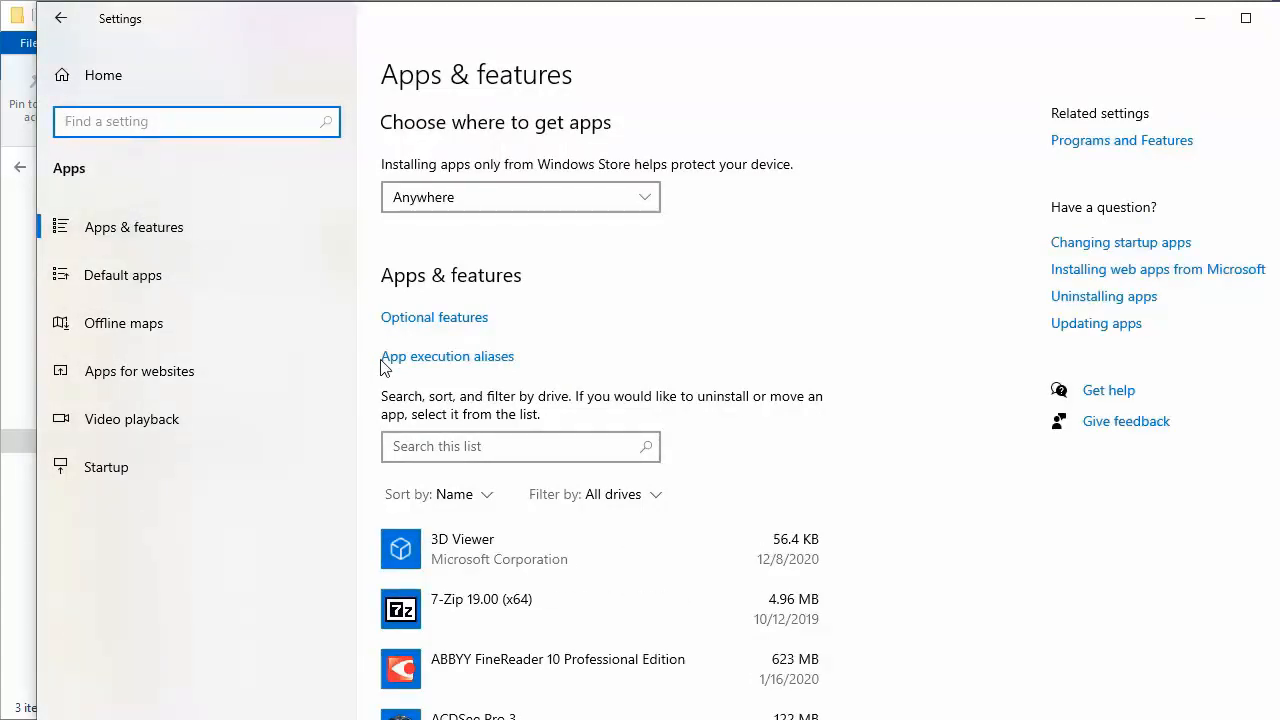
{"action": "left_click", "coordinate": [488, 497]}
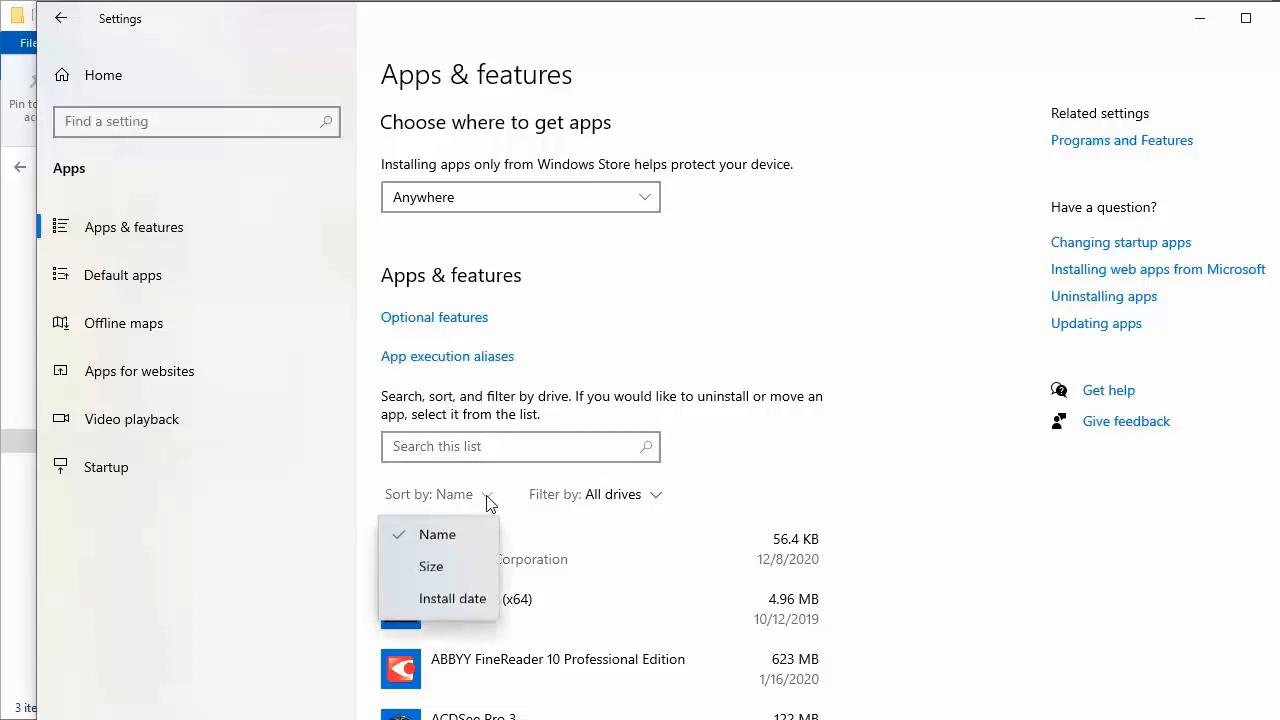
{"action": "left_click", "coordinate": [452, 600]}
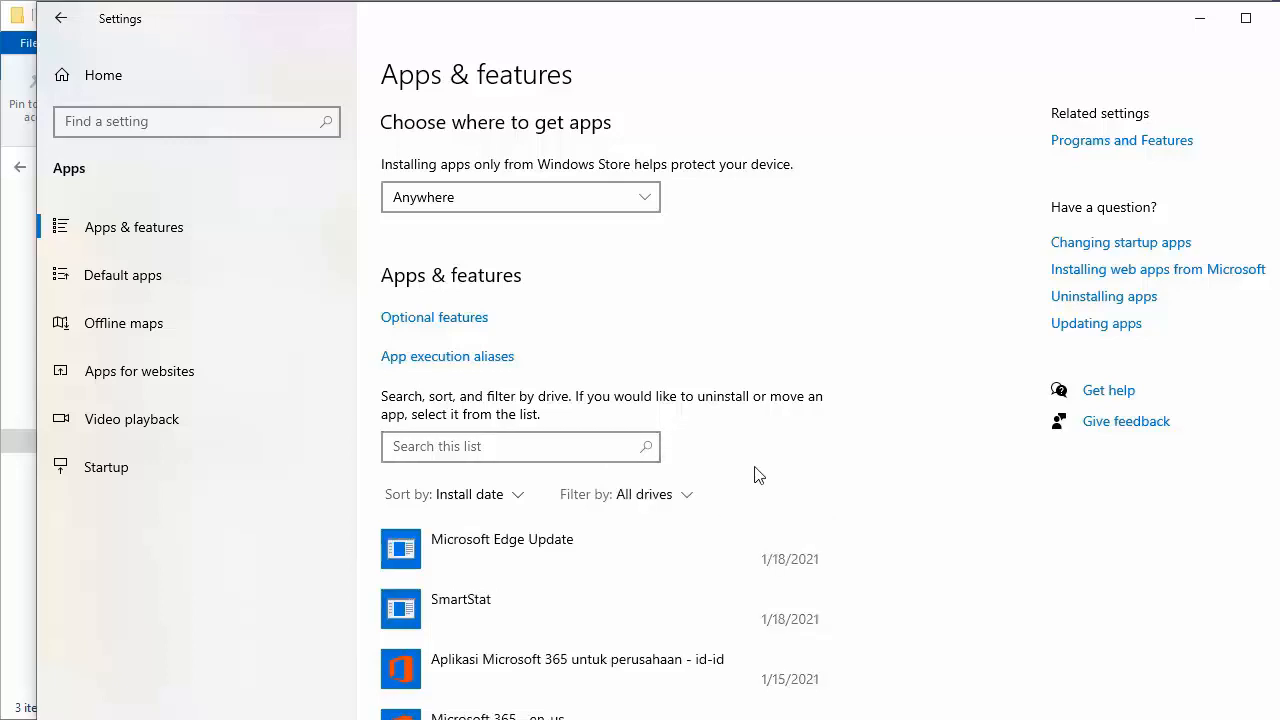
{"action": "scroll", "coordinate": [757, 474], "scroll_direction": "down", "scroll_amount": 2}
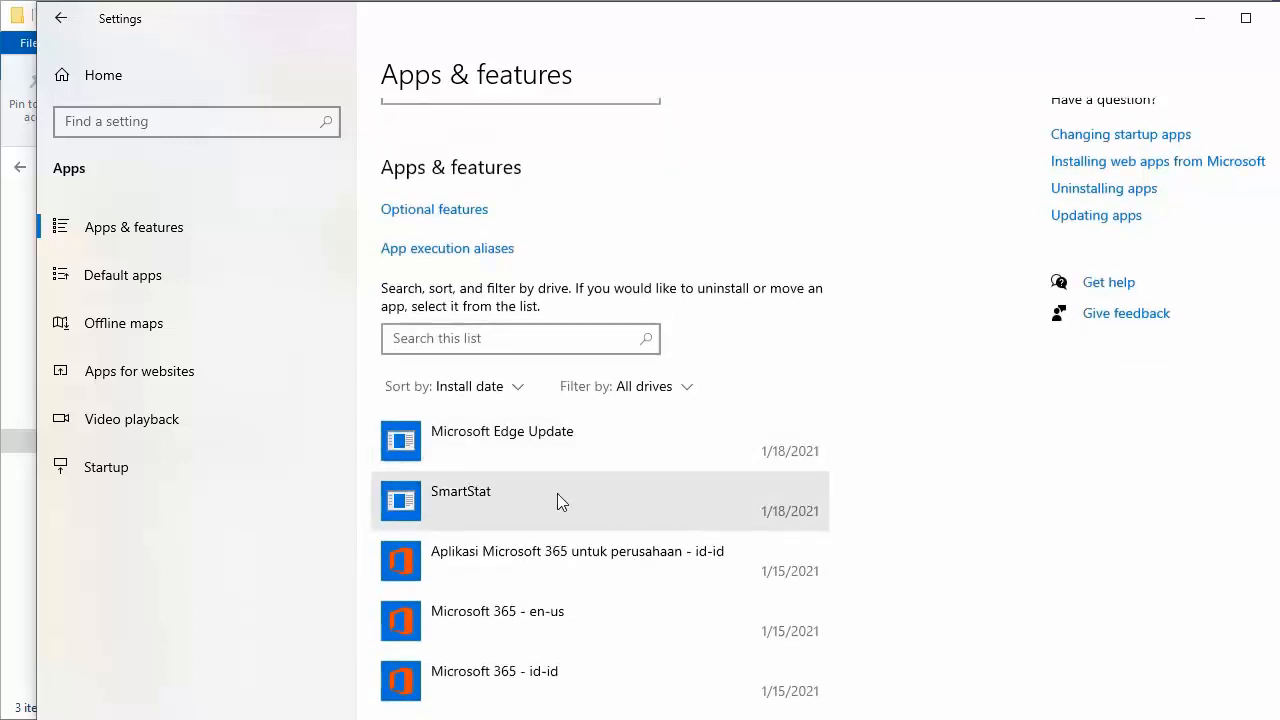
- Uninstall SmartStat from the installed apps and confirm removing the customization from the computer
{"action": "left_click", "coordinate": [491, 507]}
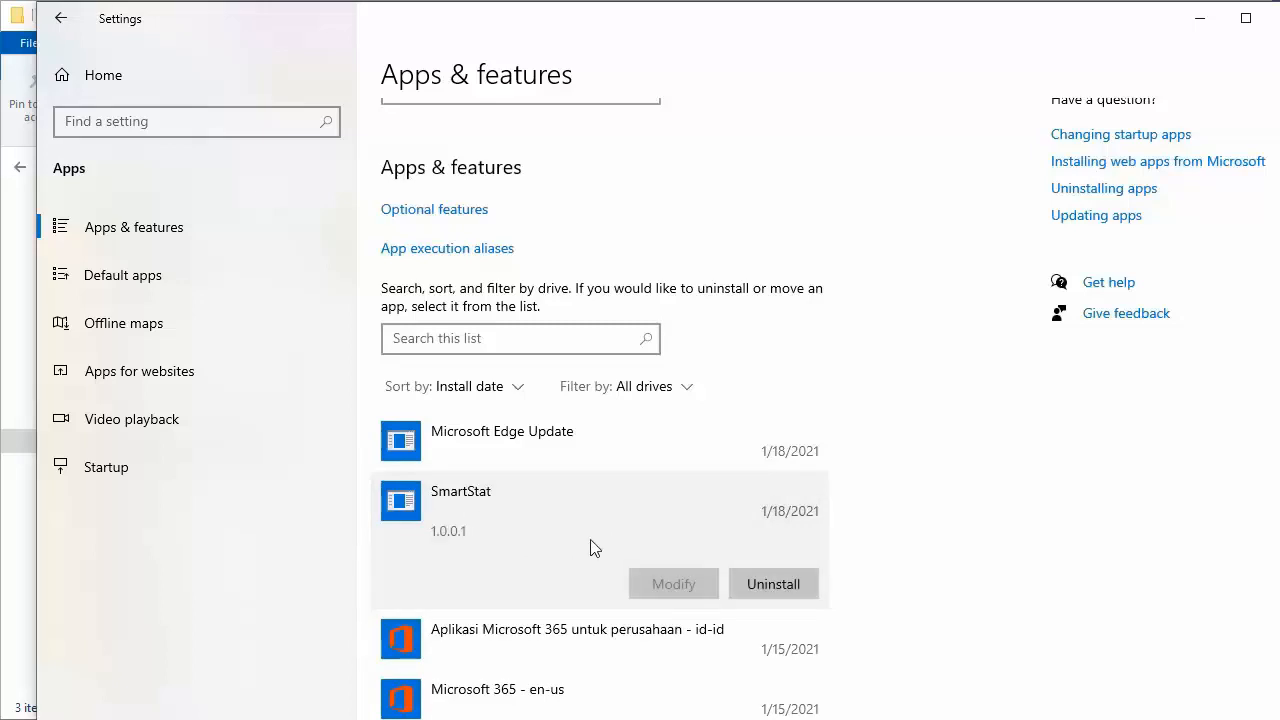
{"action": "left_click", "coordinate": [786, 590]}
{"action": "left_click", "coordinate": [857, 539]}
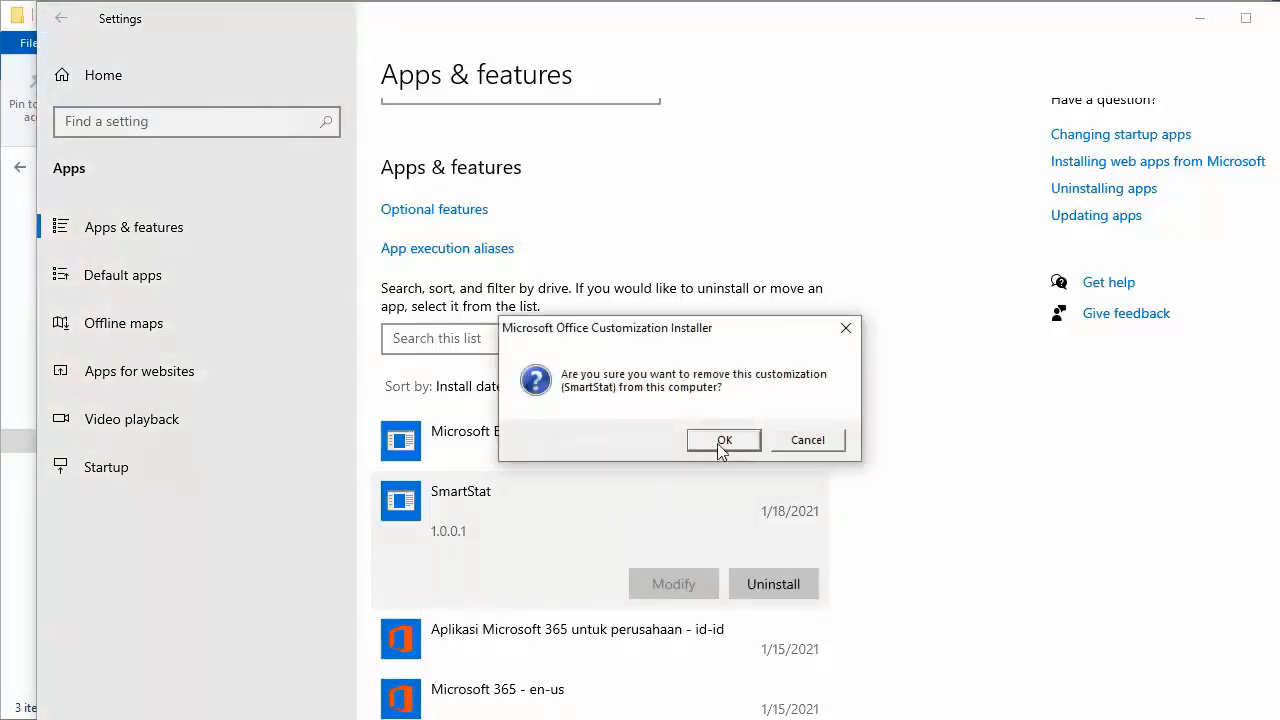
{"action": "left_click", "coordinate": [726, 450]}
{"action": "left_click", "coordinate": [726, 445]}
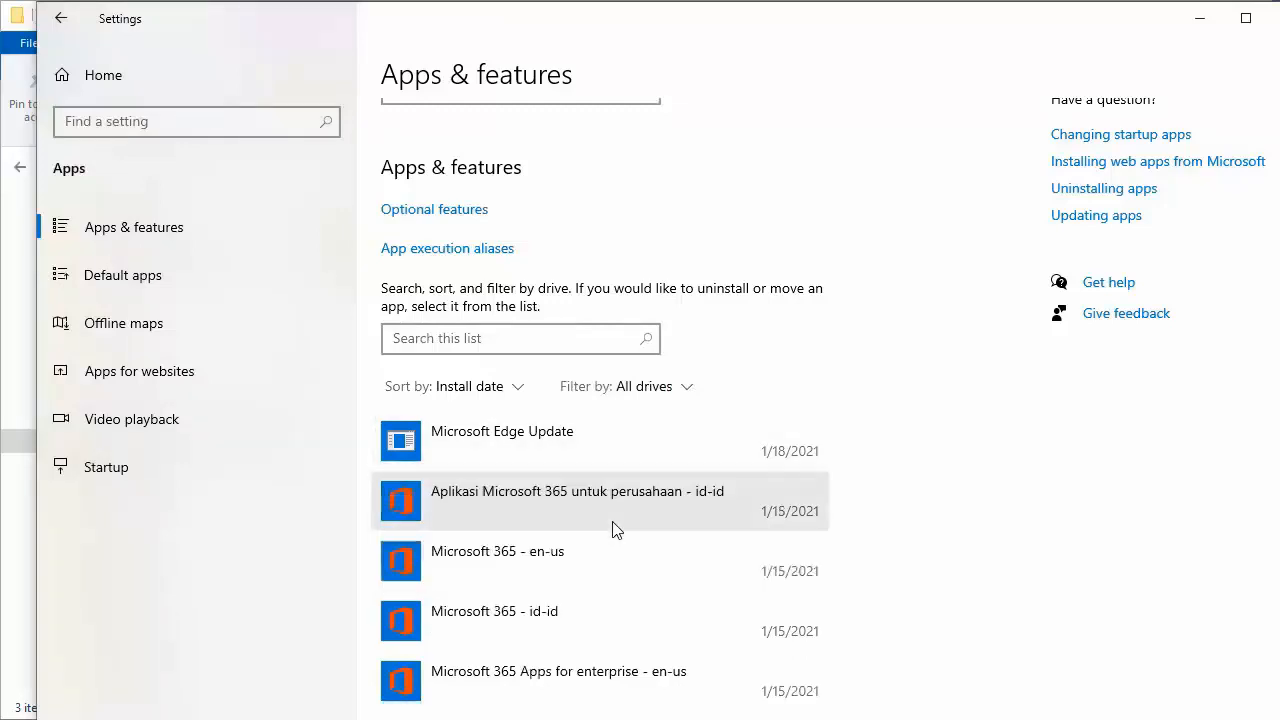
- Switch back to Excel and reopen Sample DATASET for SmartStat V1.xlsx to check the add-in's removal
{"action": "key", "text": "super"}
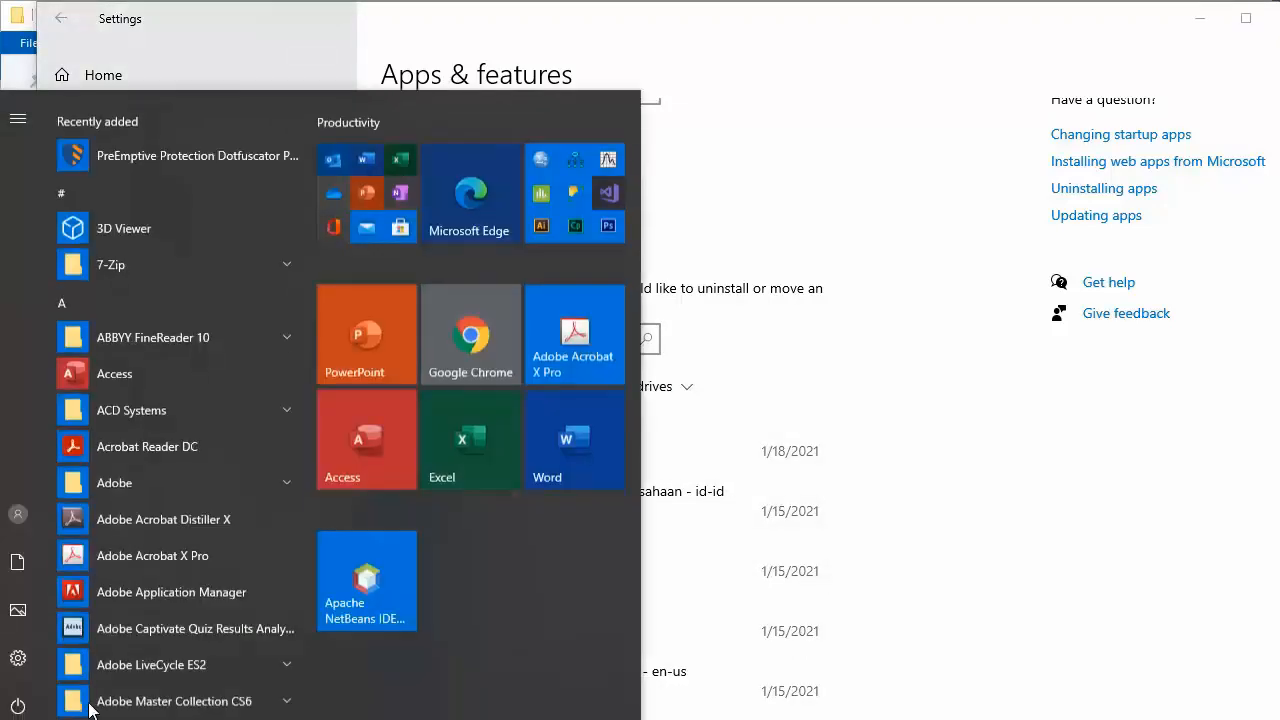
{"action": "left_click", "coordinate": [489, 446]}
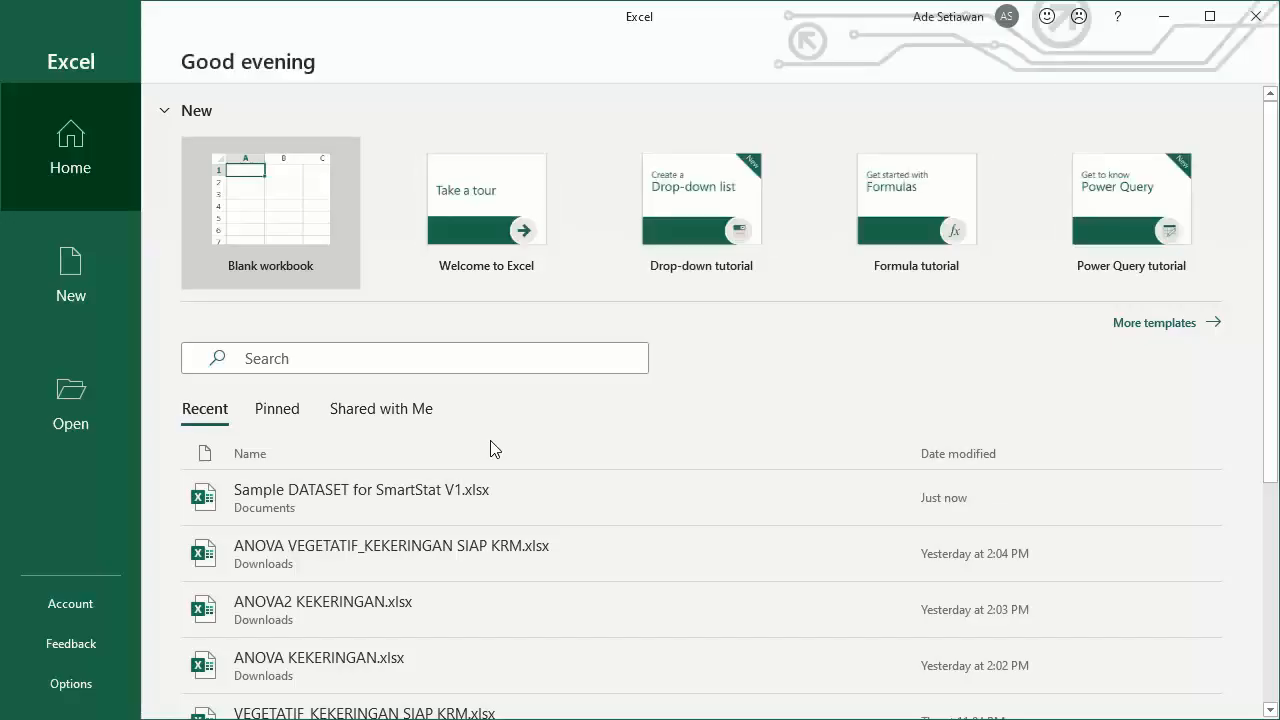
{"action": "left_click", "coordinate": [508, 506]}
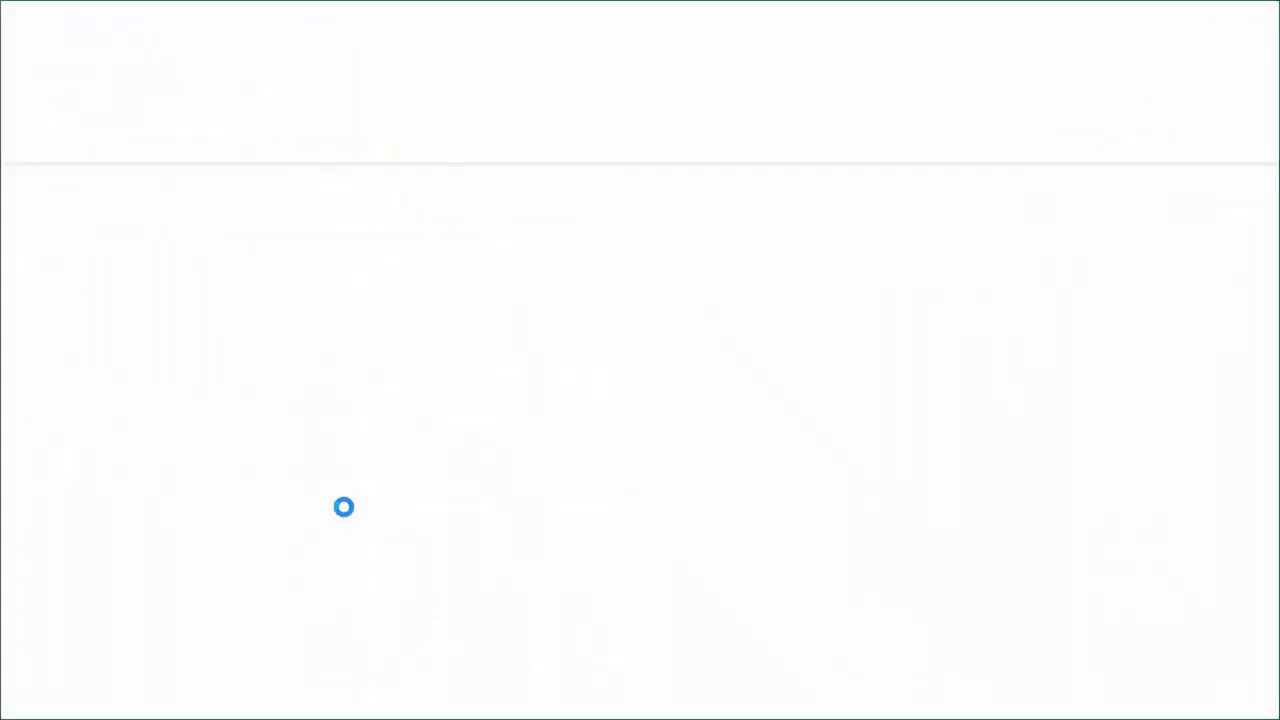